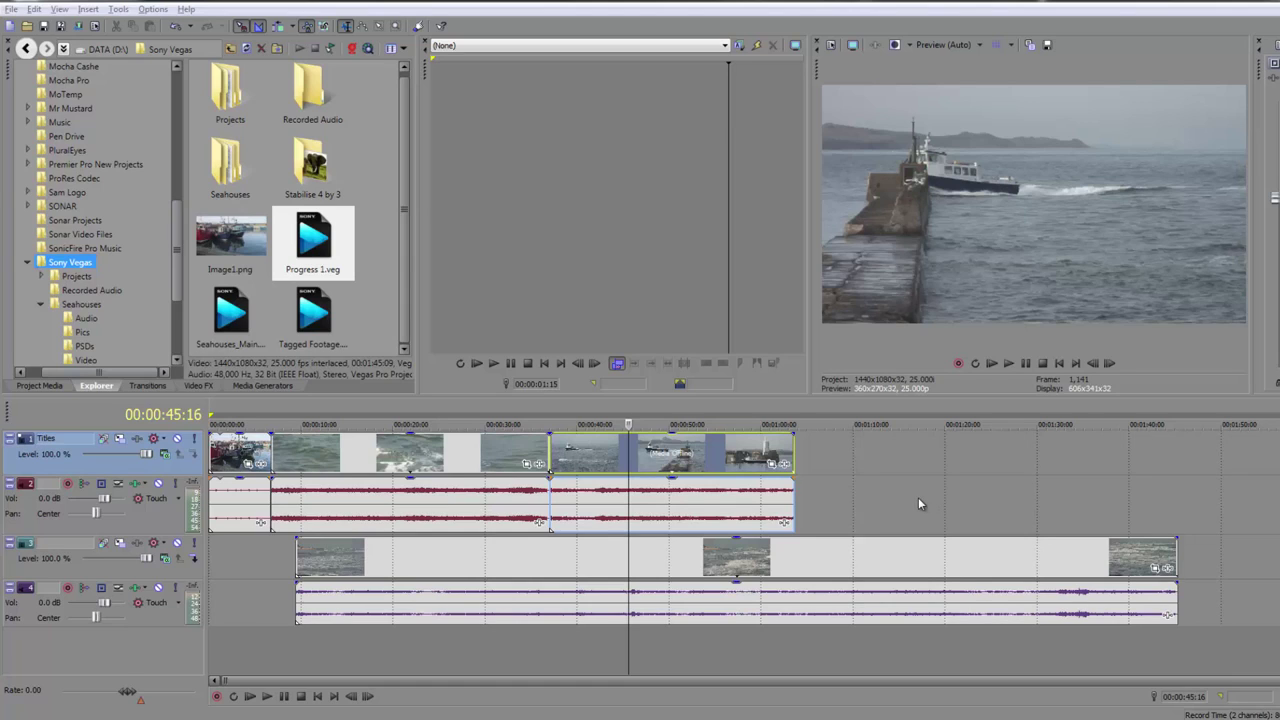
Step: Preview the project briefly, stop playback at 00:00:45:16, and show the File menu
left_click(1009, 364)
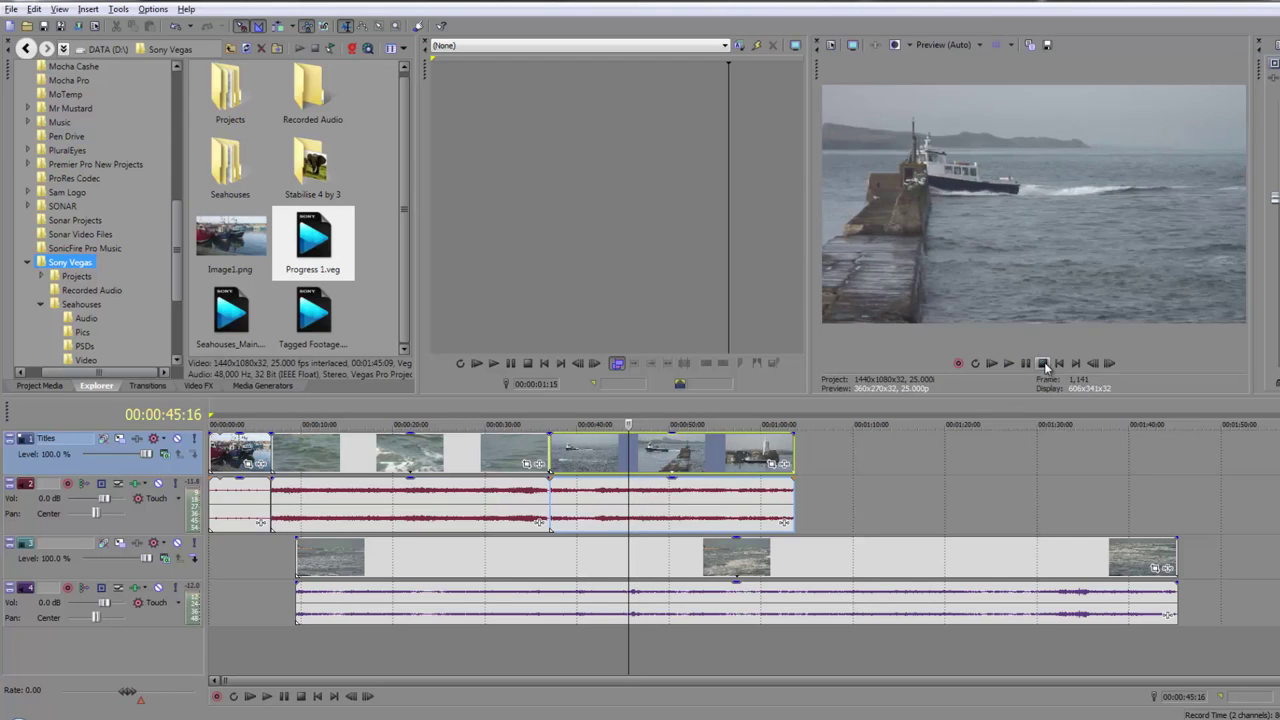
left_click(1042, 364)
left_click(13, 10)
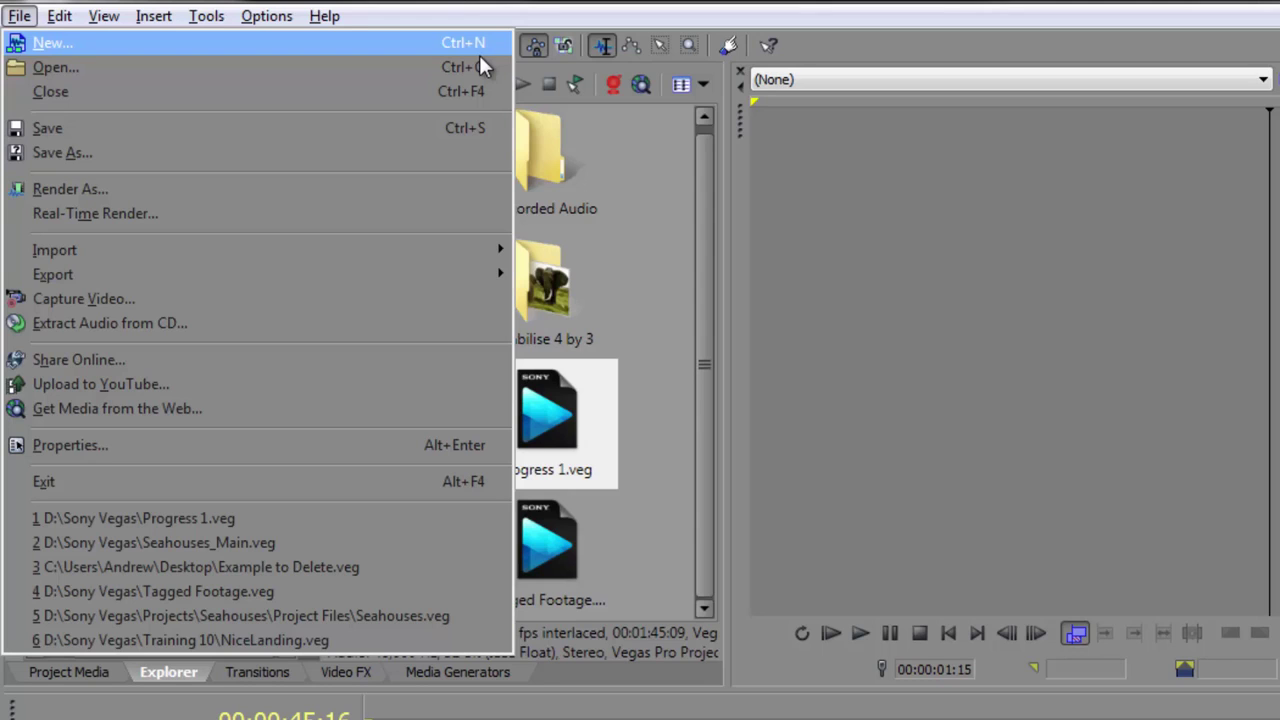
Step: Dismiss the File menu by clicking the Trimmer timeline, placing its cursor at 00:00:00:17
left_click(967, 234)
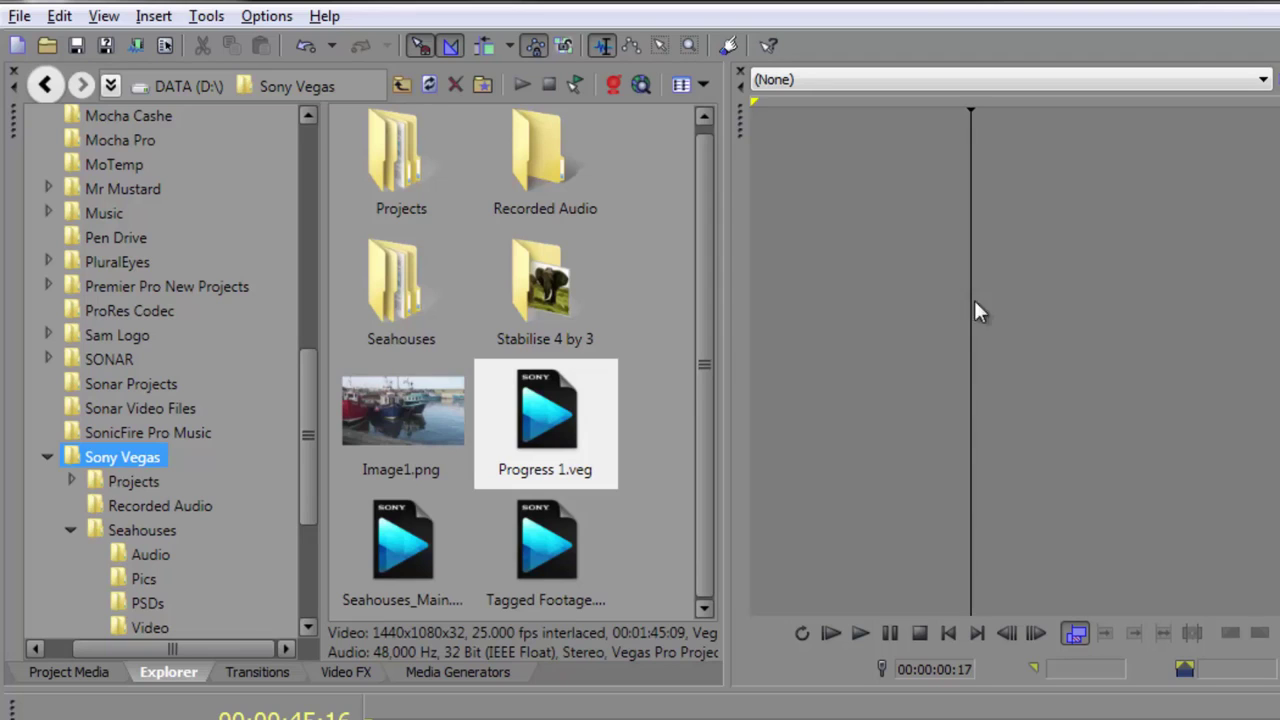
Step: Open Options > Customize Keyboard and move and enlarge the dialog to show more commands
left_click(266, 17)
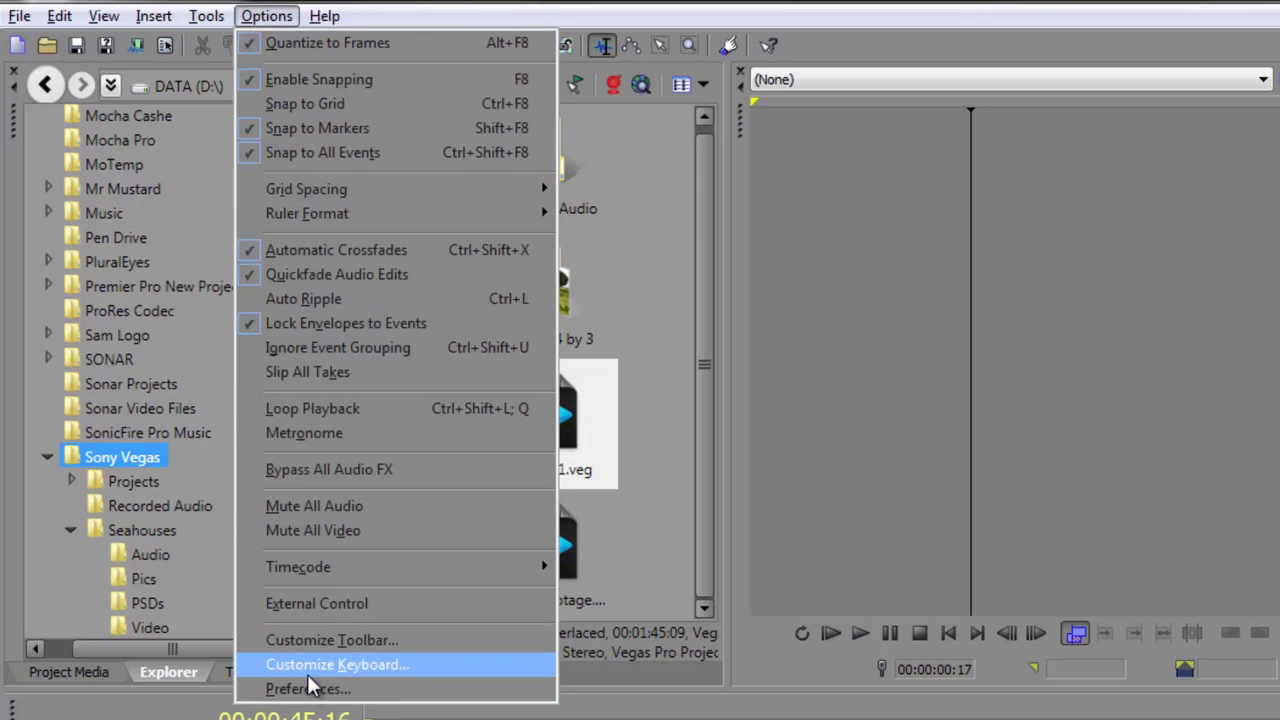
left_click(399, 666)
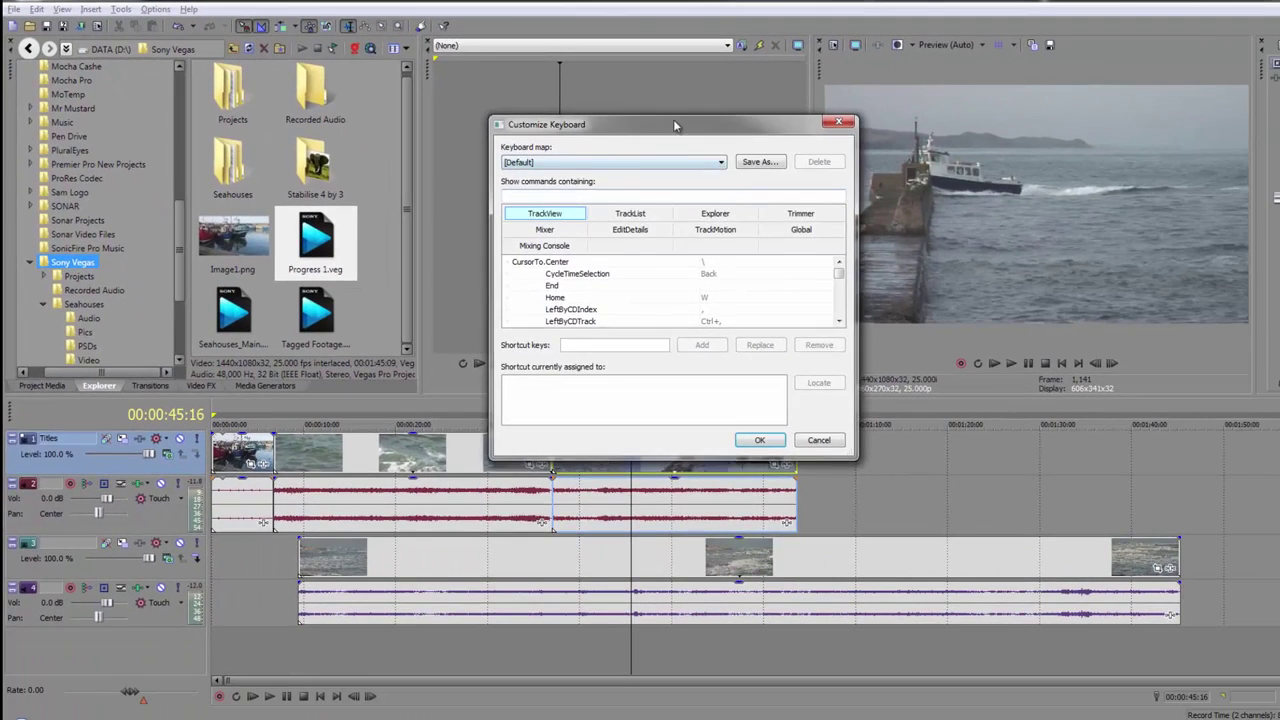
mouse_move(673, 119)
left_mouse_down()
mouse_move(516, 37)
mouse_move(511, 19)
left_mouse_up()
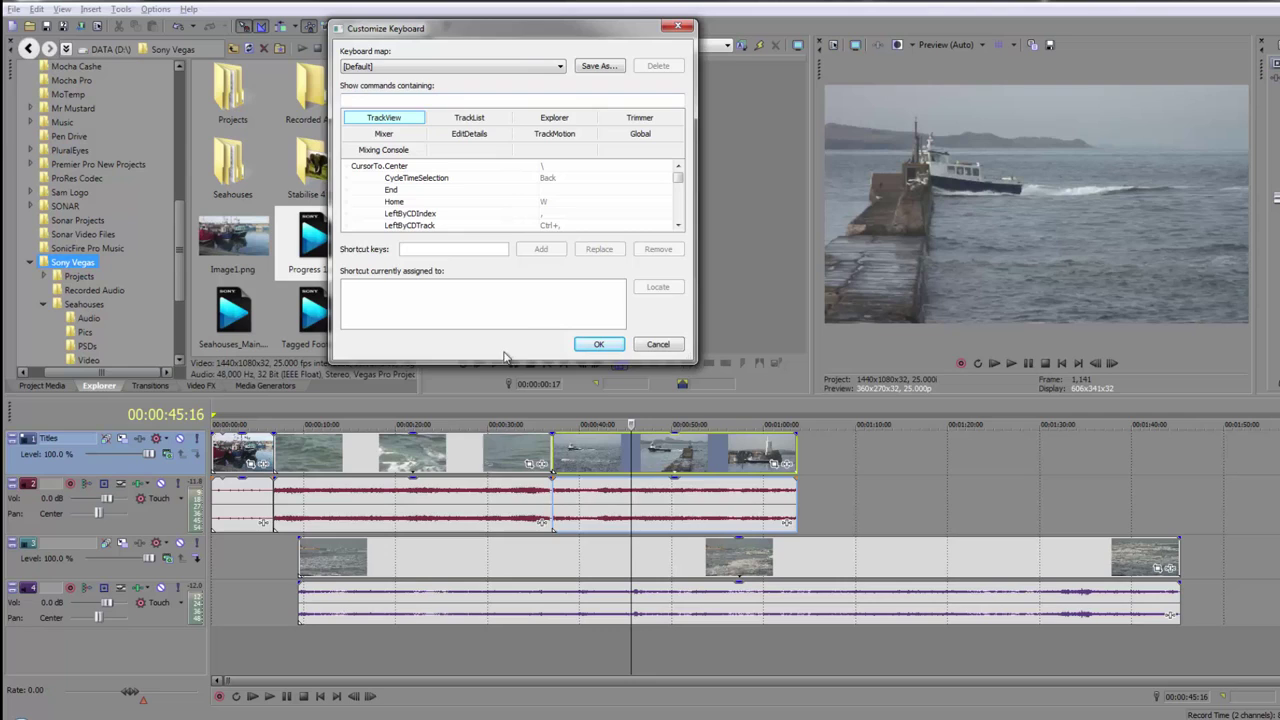
left_click_drag(506, 362, 516, 702)
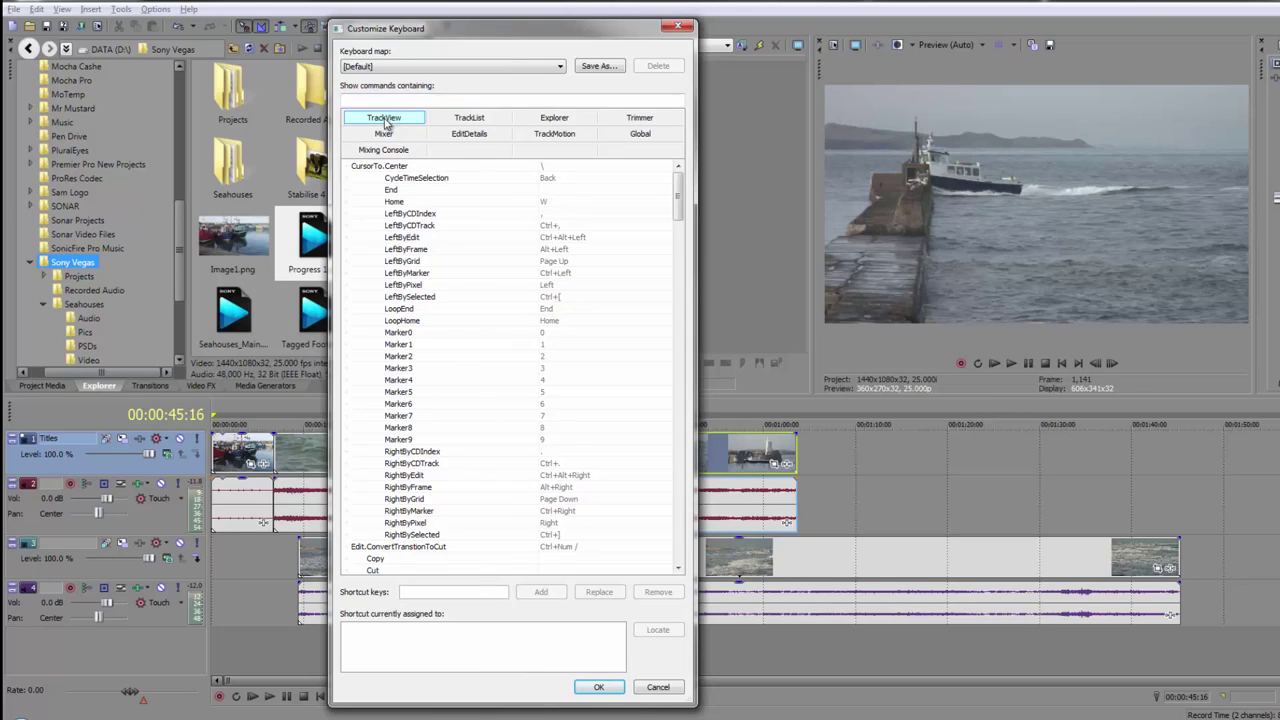
Step: Check the Trimmer shortcuts, then return to TrackView and scroll to the Edit commands
left_click(638, 120)
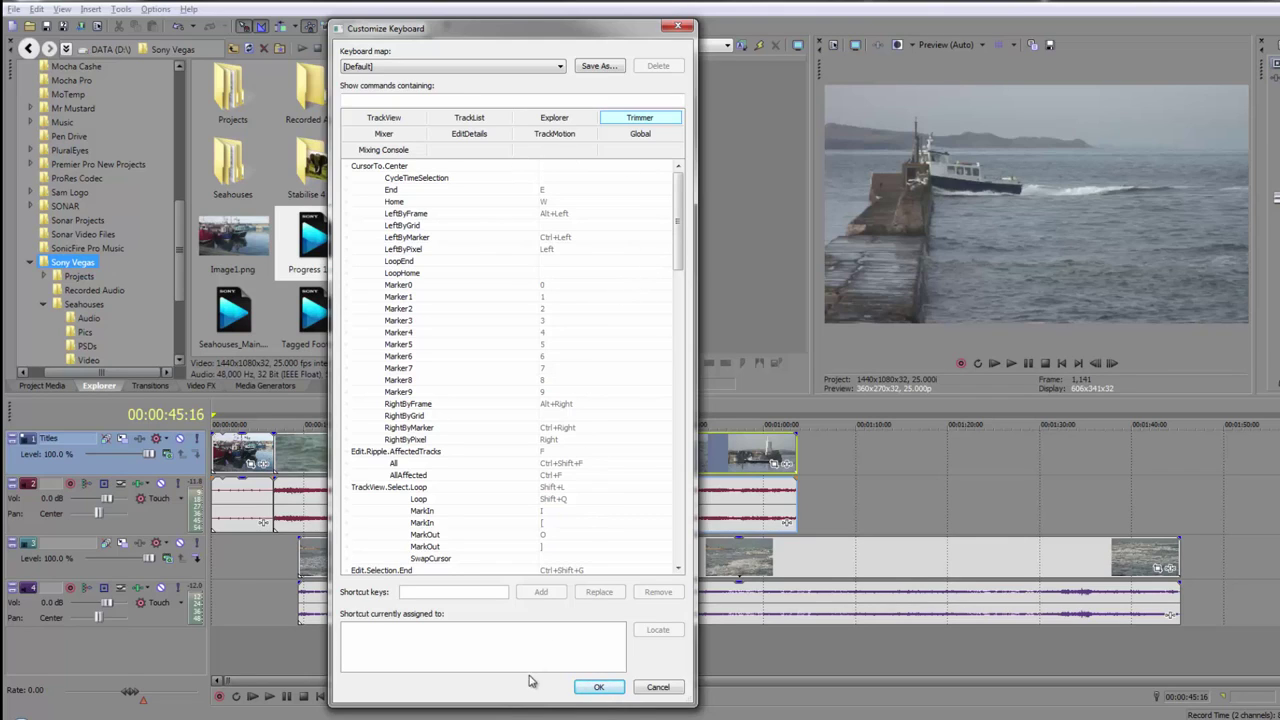
left_click_drag(528, 707, 528, 404)
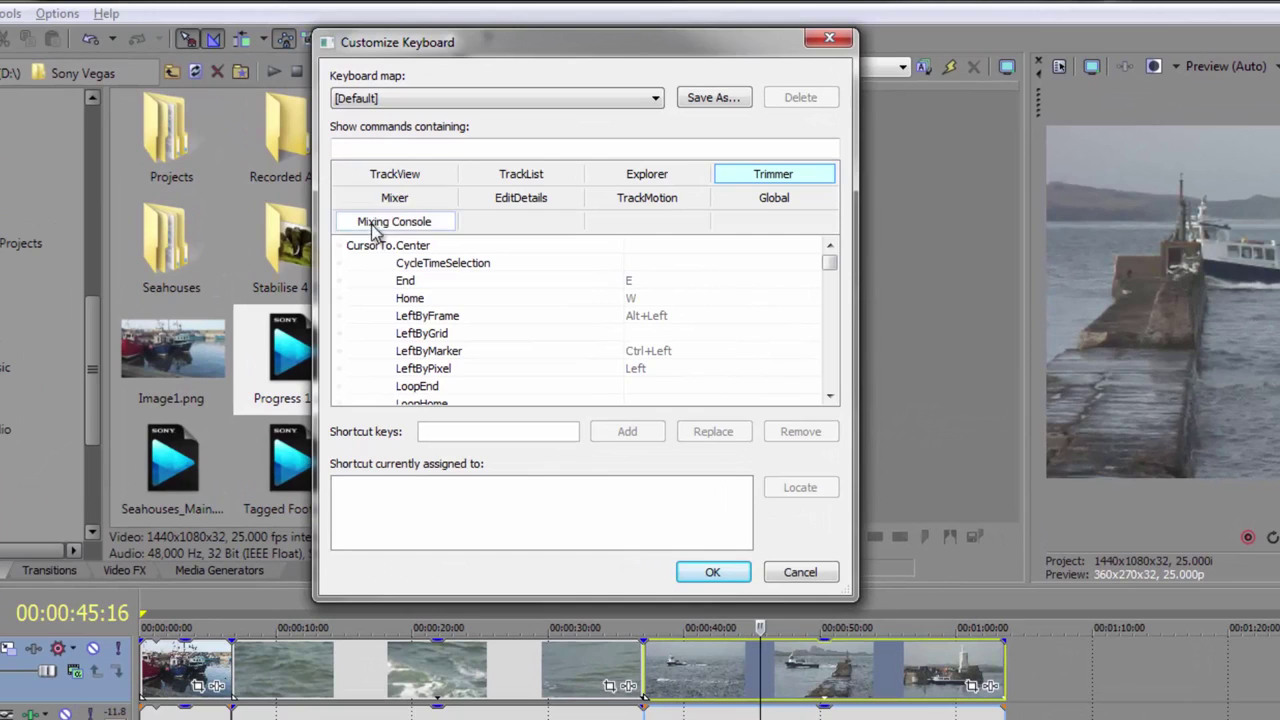
left_click(398, 182)
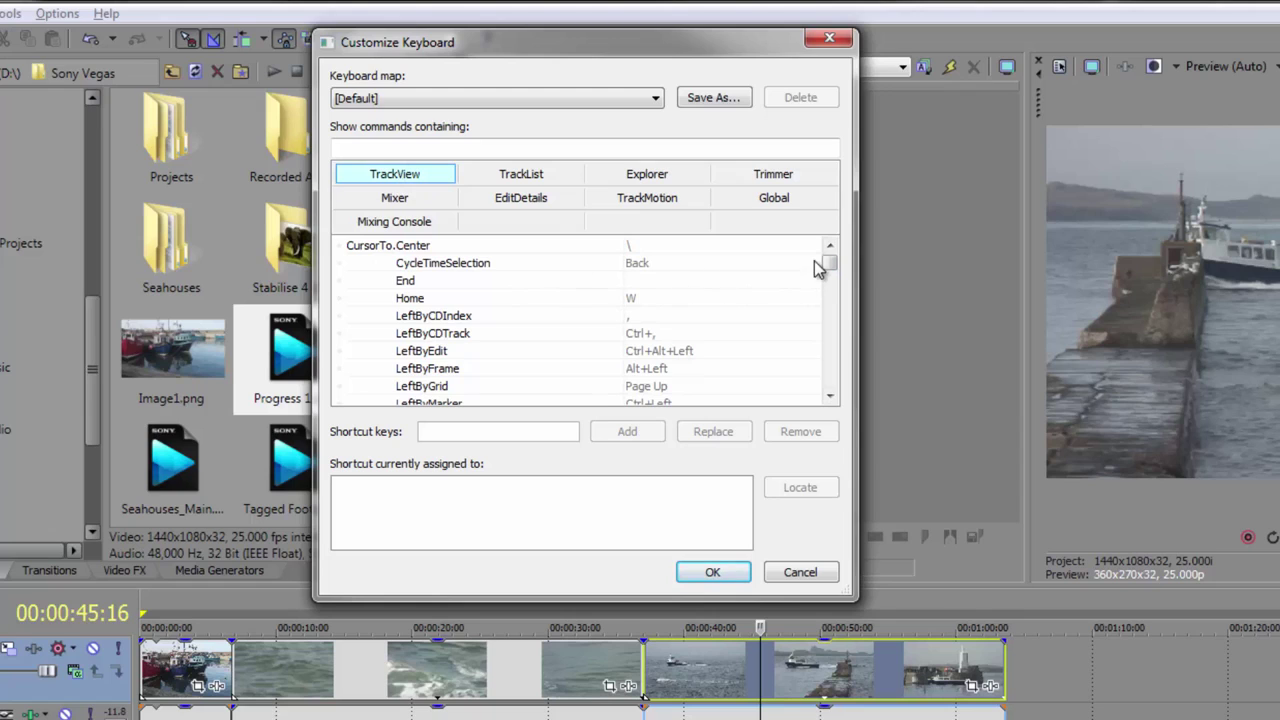
left_click_drag(829, 262, 828, 275)
scroll(829, 275, "down", 10)
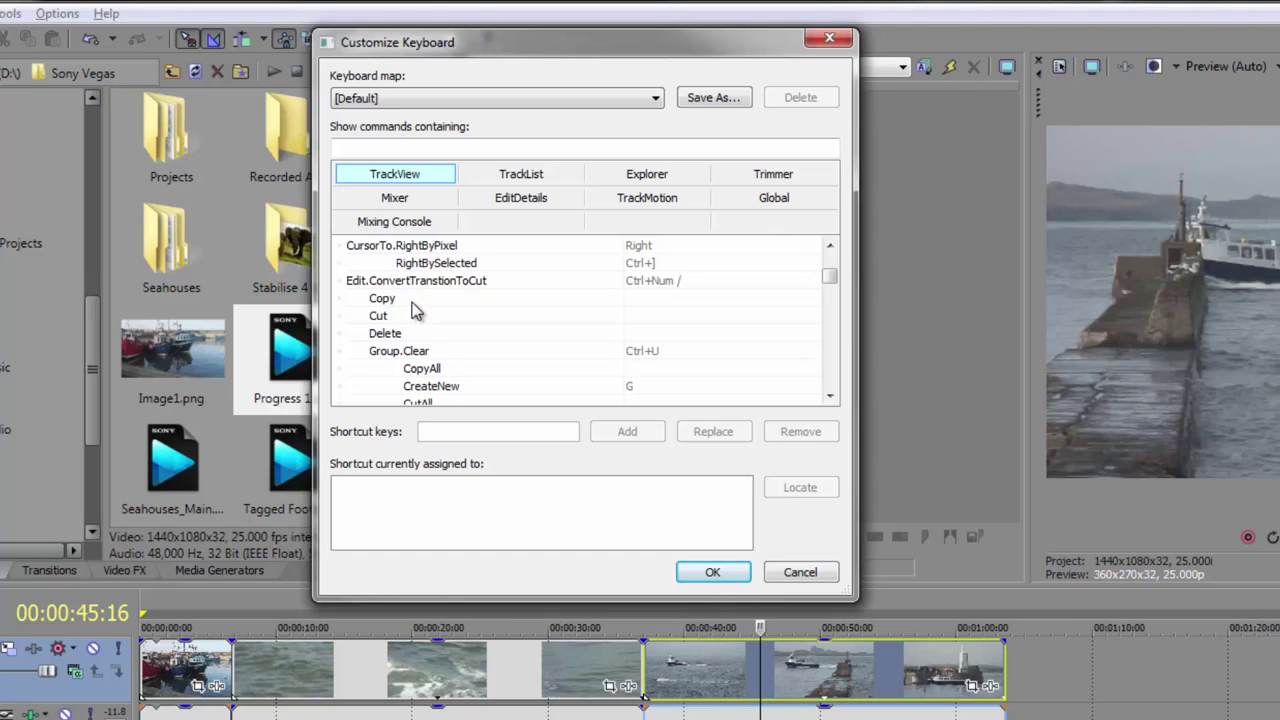
Step: Assign Ctrl+C as the shortcut for the timeline Copy command
left_click(415, 303)
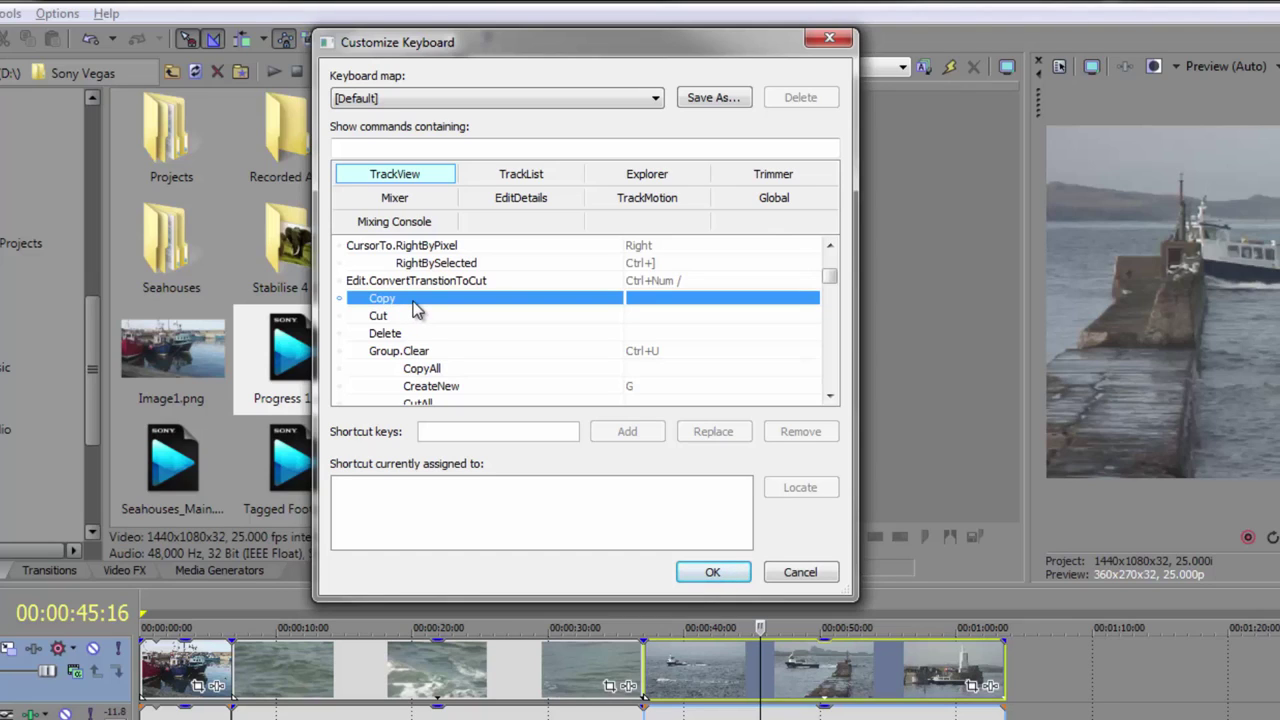
left_click(433, 431)
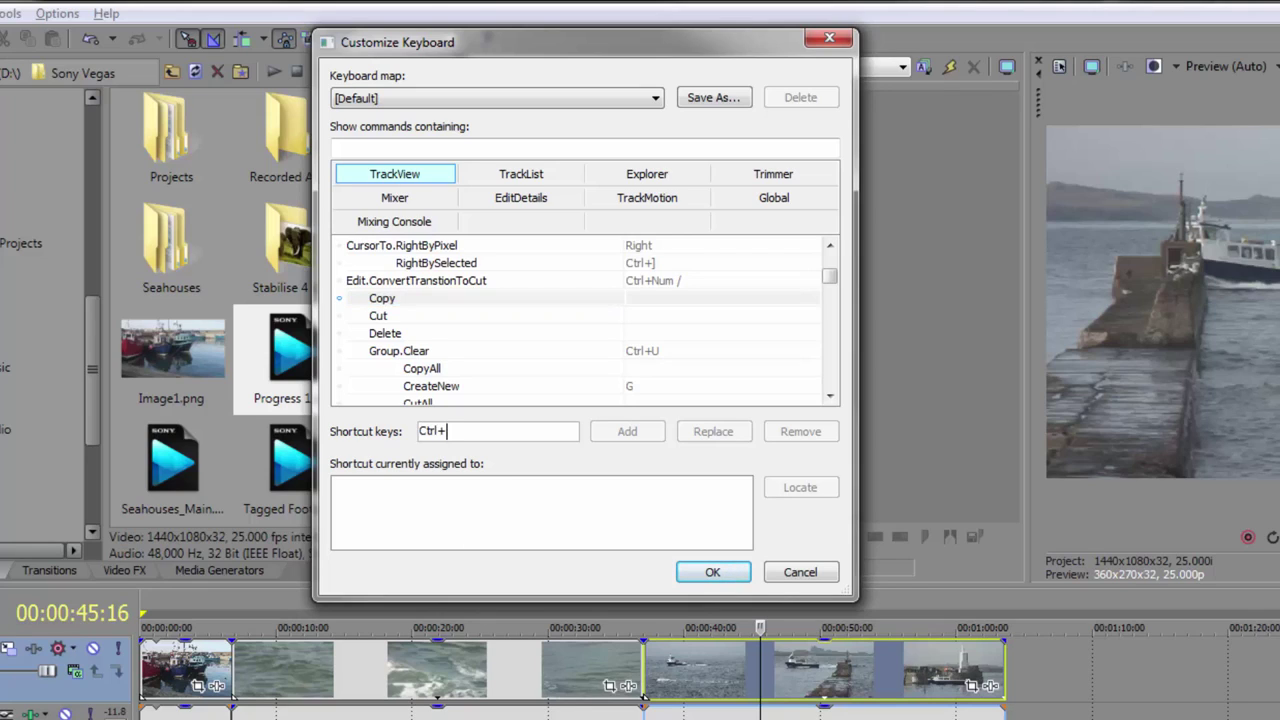
key("ctrl+c")
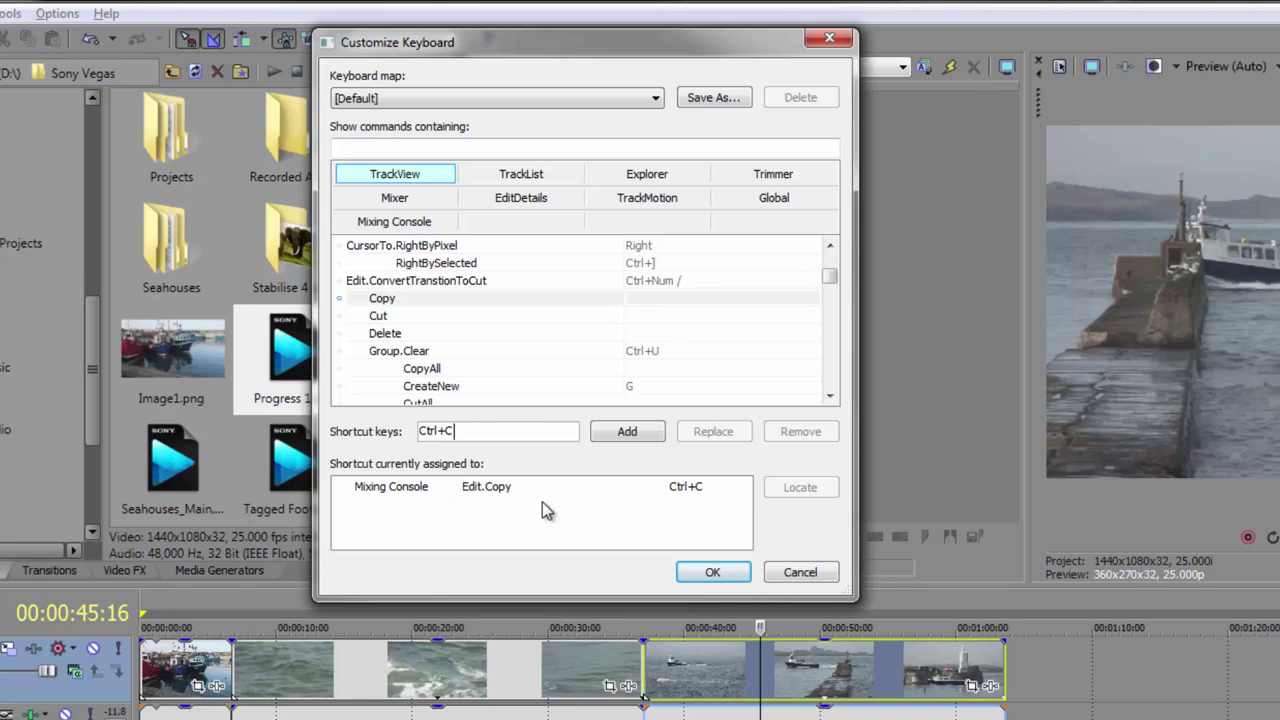
left_click(629, 434)
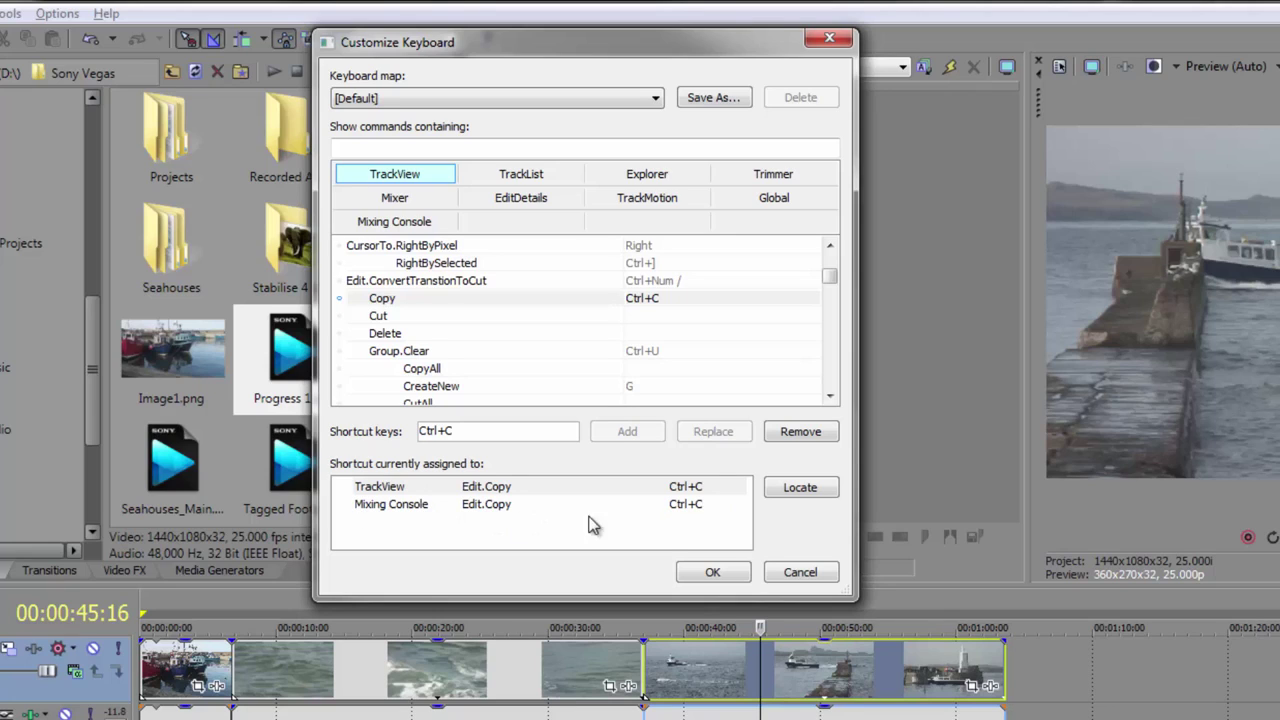
Step: Assign Ctrl+X as the shortcut for the timeline Cut command
left_click(471, 318)
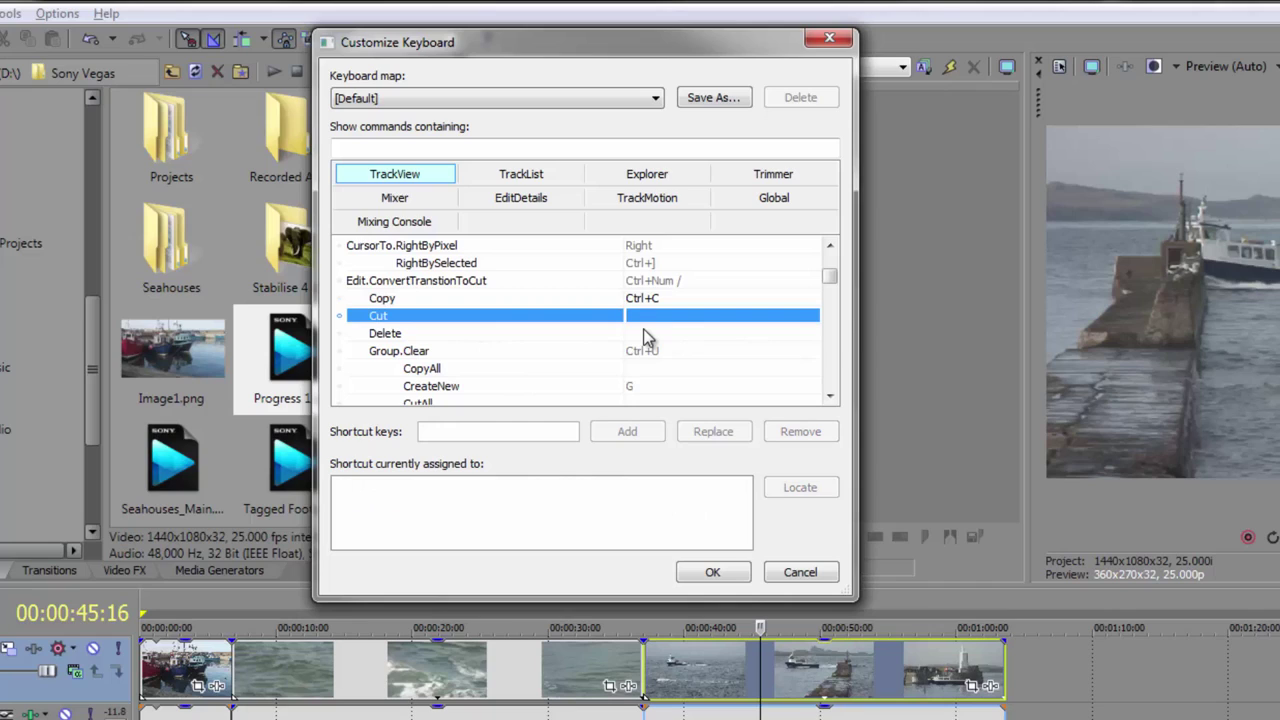
left_click(489, 431)
key("ctrl+x")
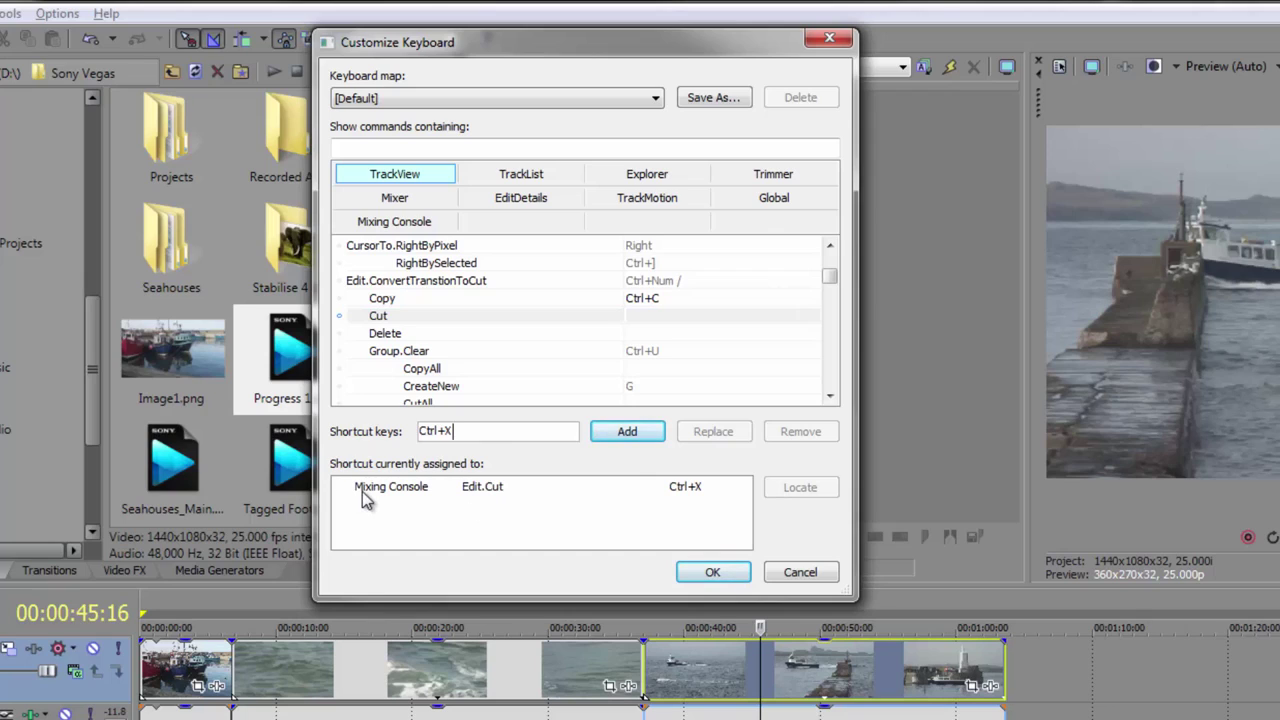
left_click(627, 434)
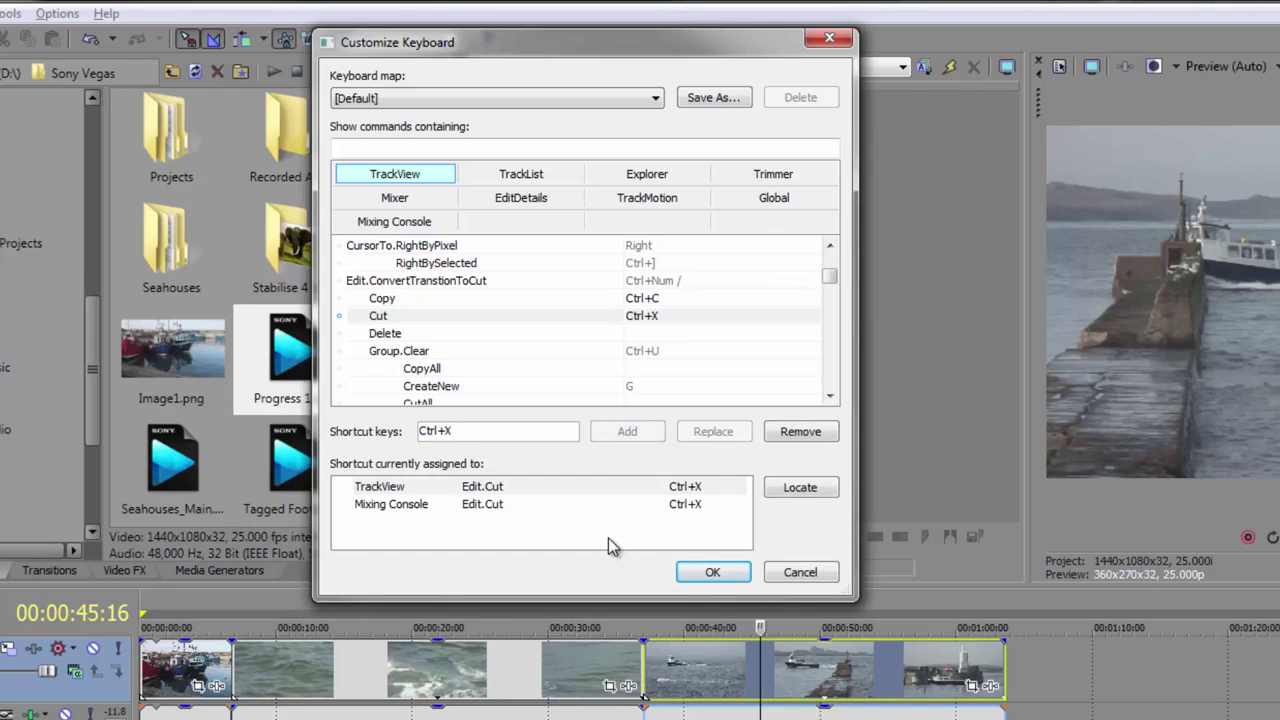
Step: Apply the shortcut changes with OK and reopen Customize Keyboard
left_click(712, 573)
left_click(57, 13)
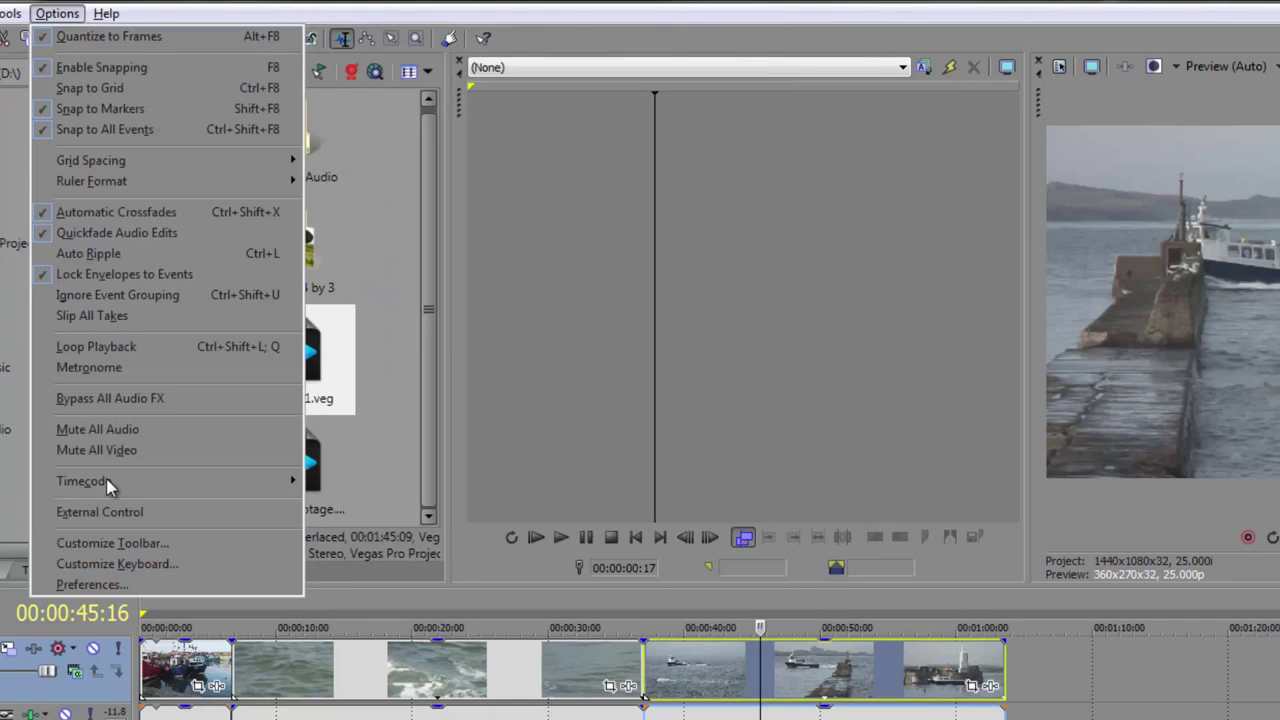
left_click(112, 564)
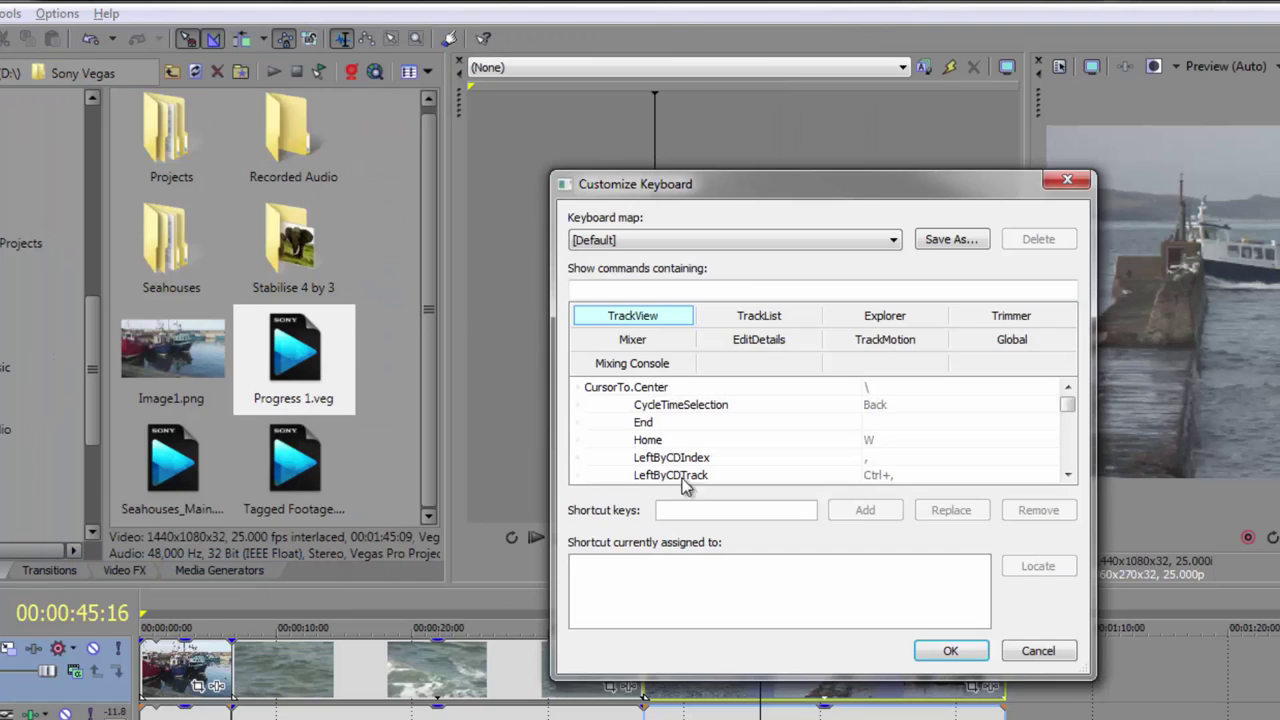
Step: Compare the Mixing Console and TrackView Copy/Cut shortcuts, then select the Keyboard map box
left_click(636, 368)
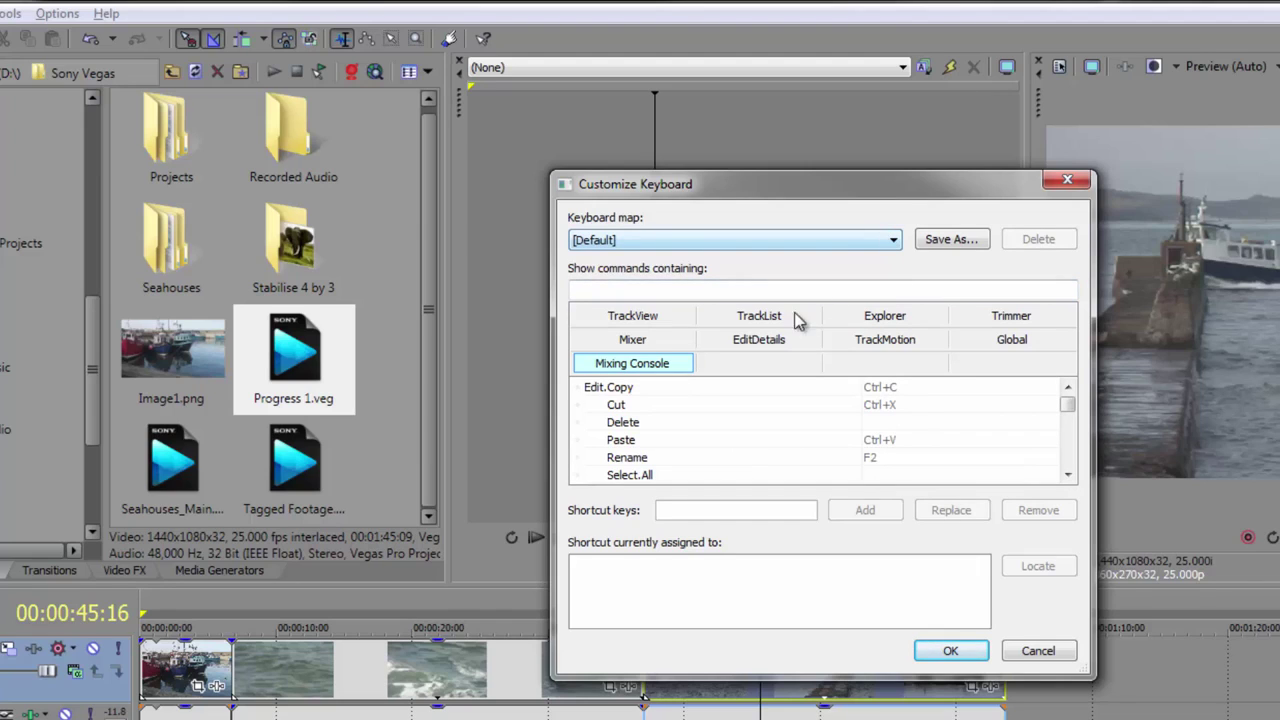
left_click(673, 315)
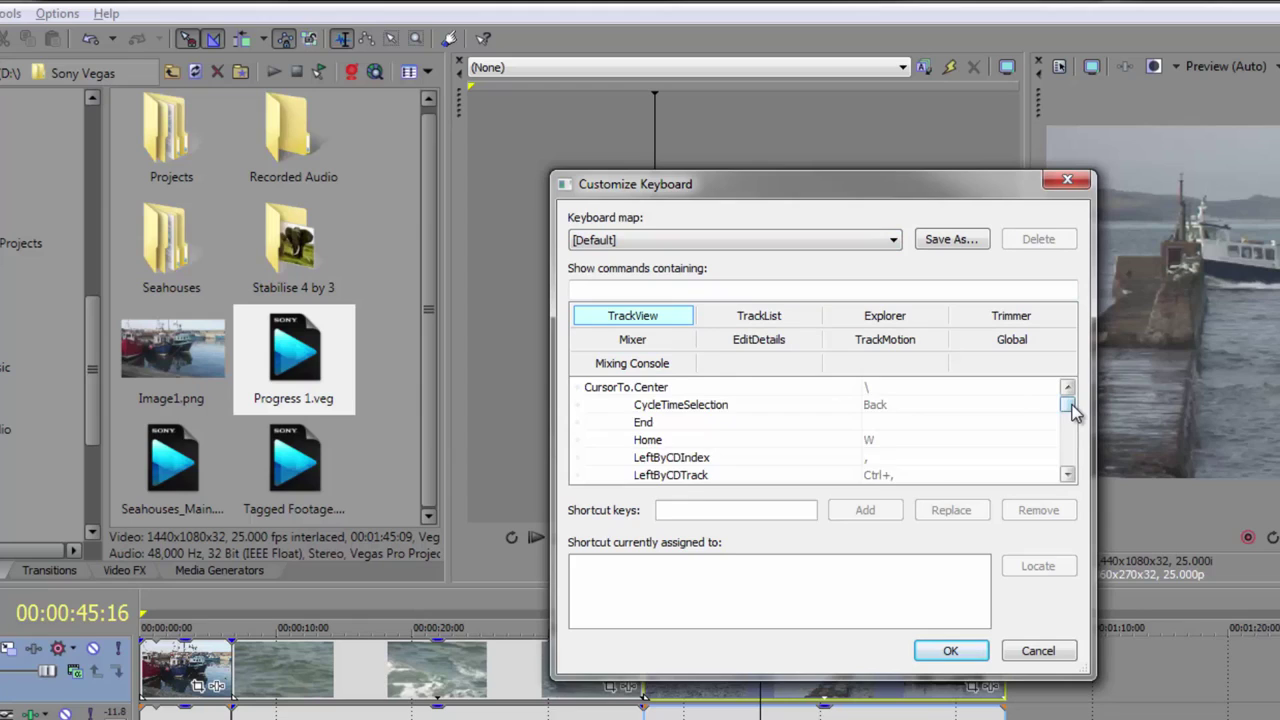
left_click_drag(1071, 408, 1071, 413)
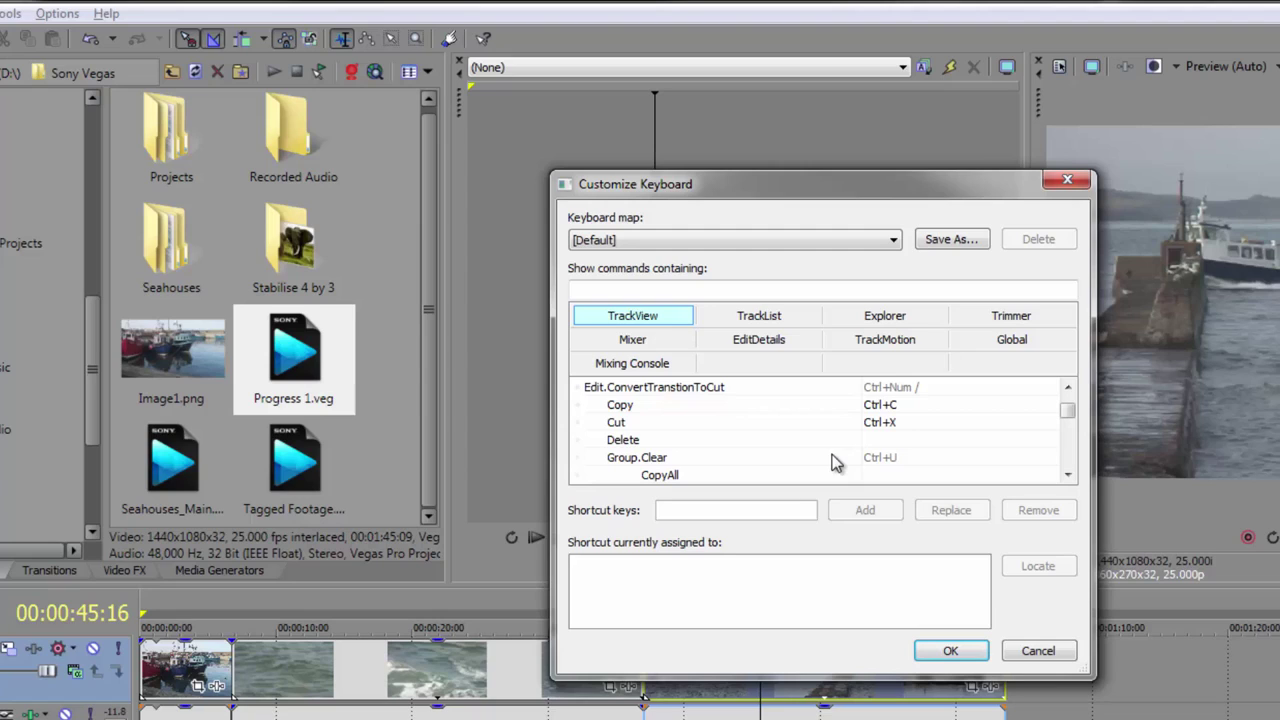
left_click(590, 241)
left_click(950, 240)
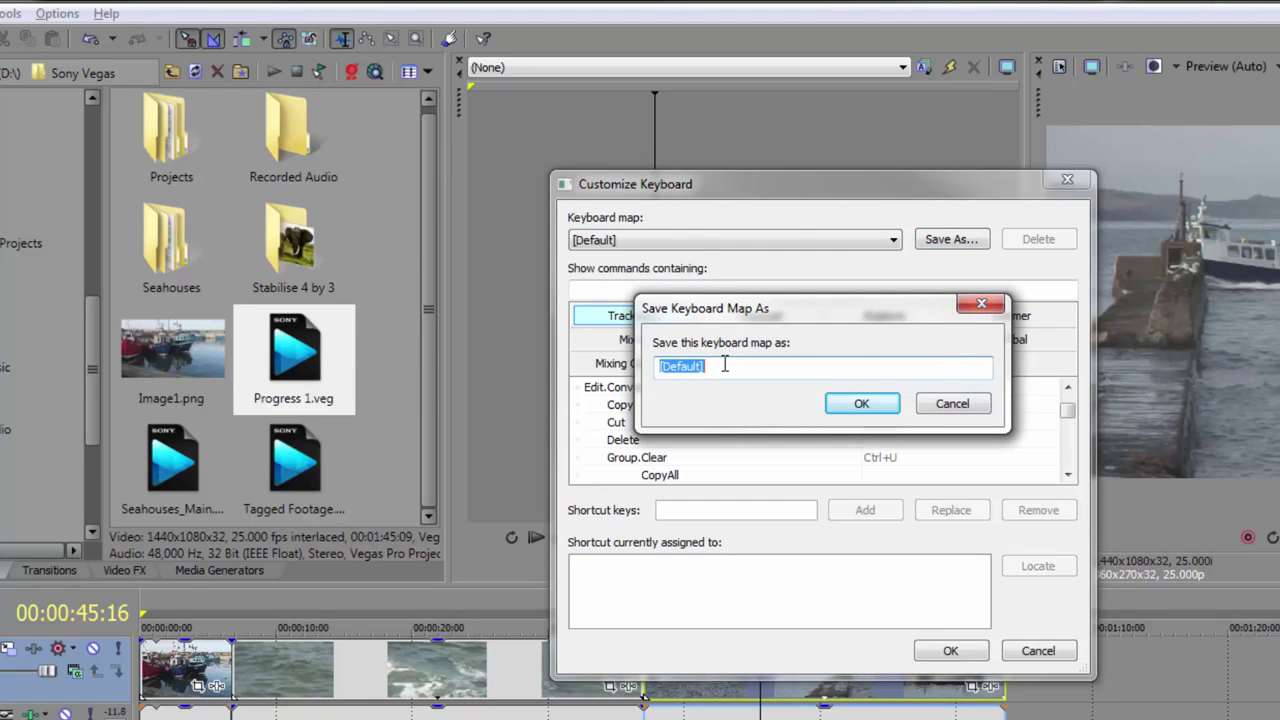
type("Andrew")
type("'s cu")
type("stom")
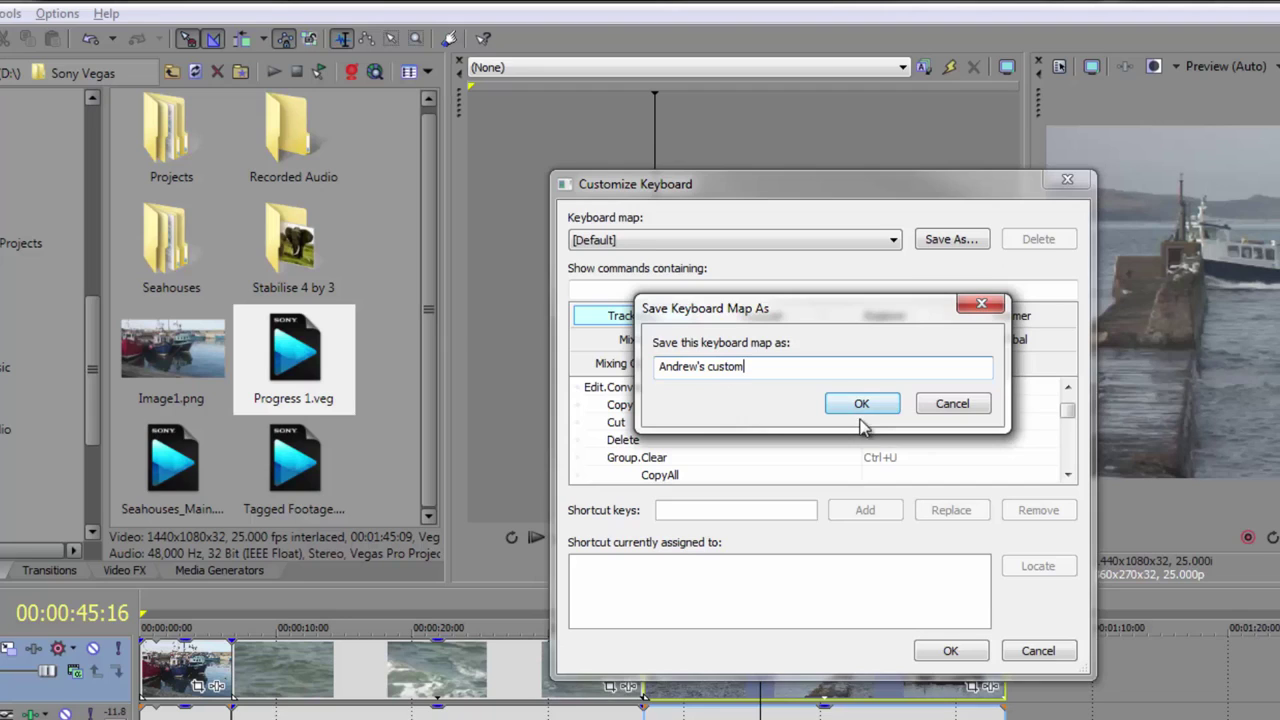
left_click(860, 405)
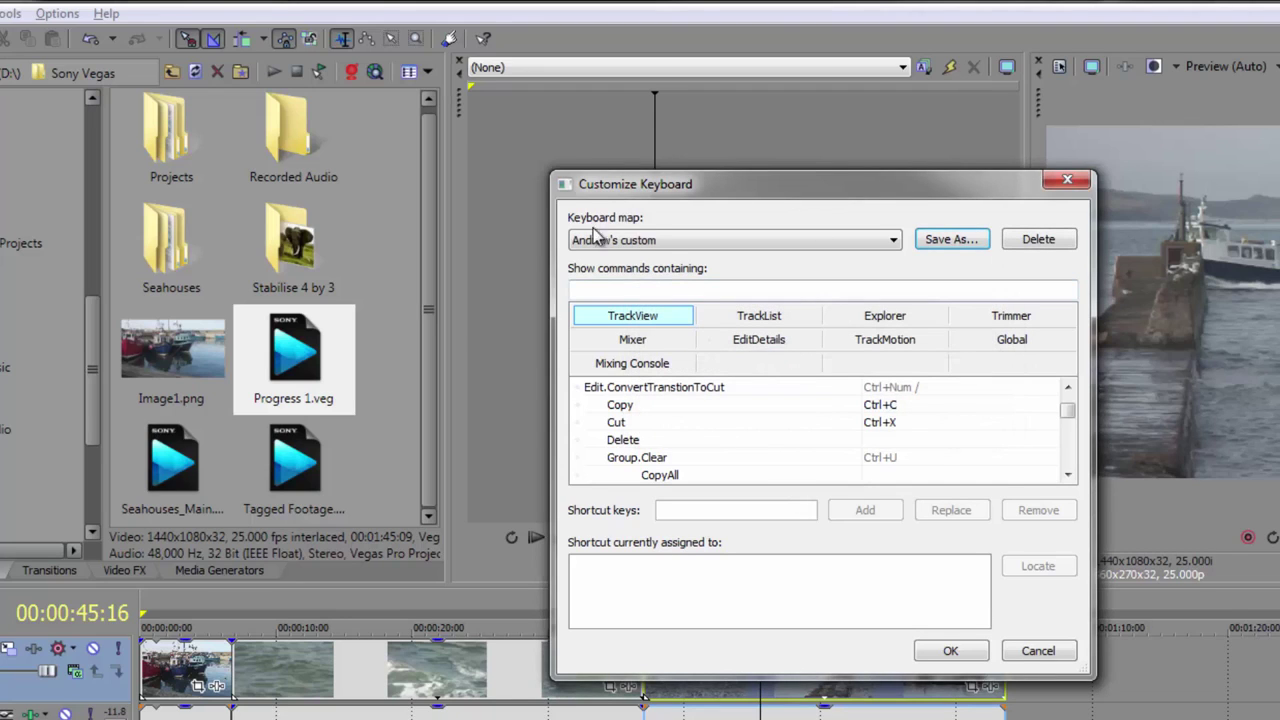
left_click(893, 240)
left_click(746, 272)
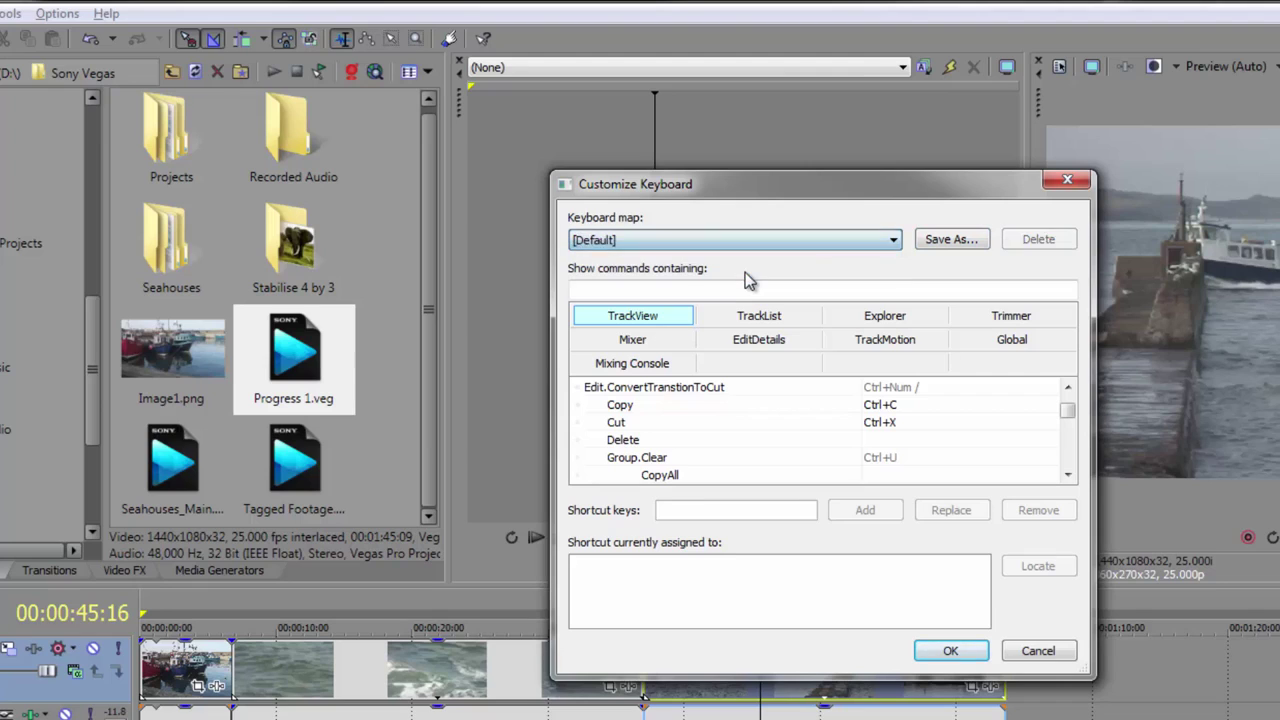
left_click(893, 240)
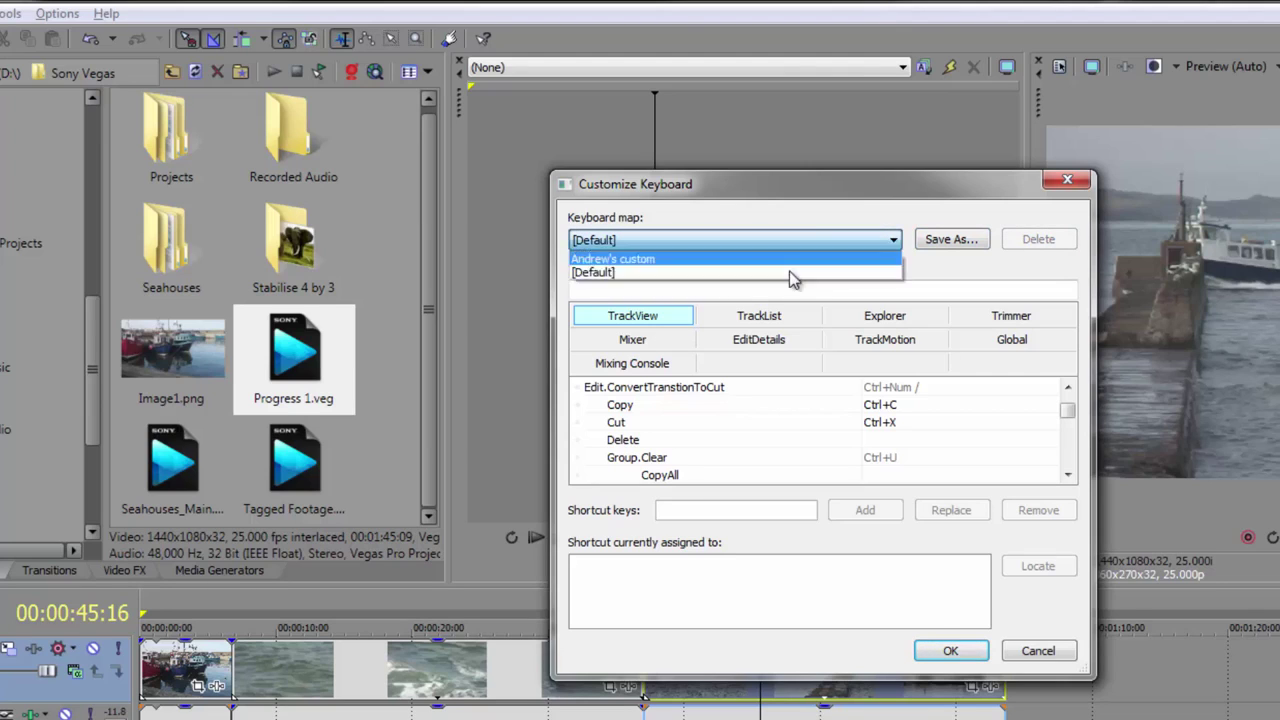
left_click(734, 260)
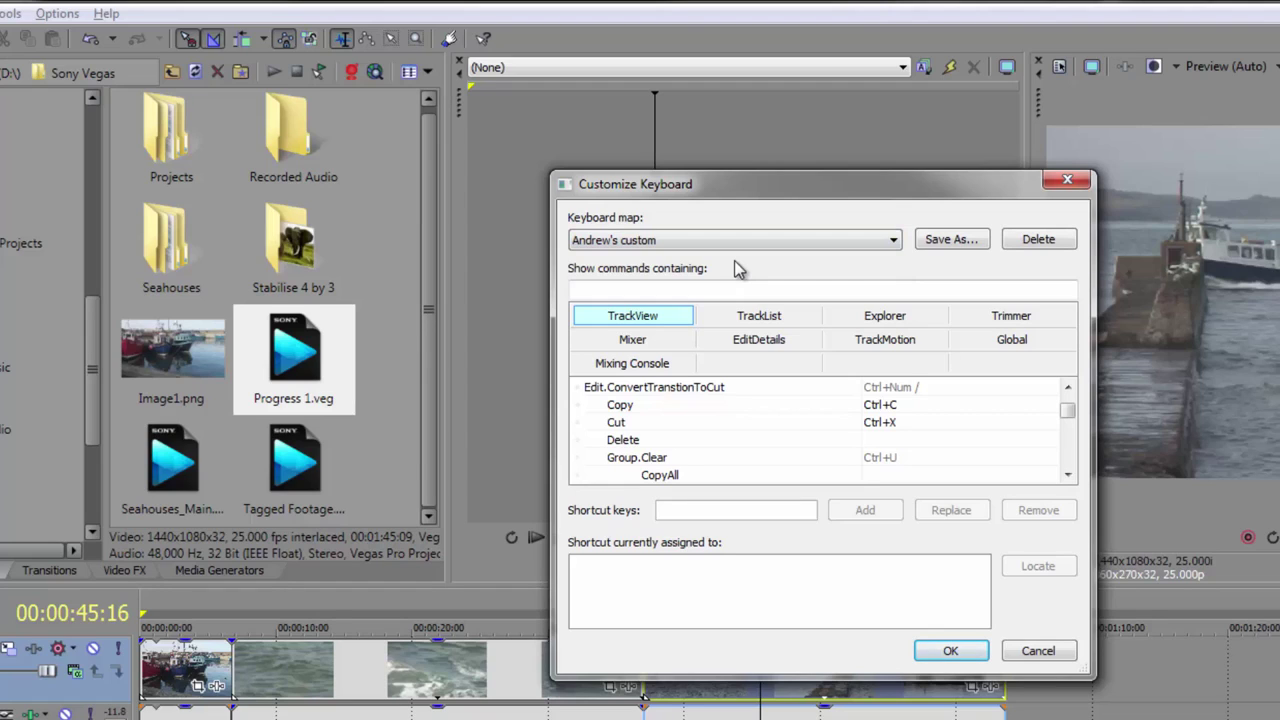
left_click(804, 240)
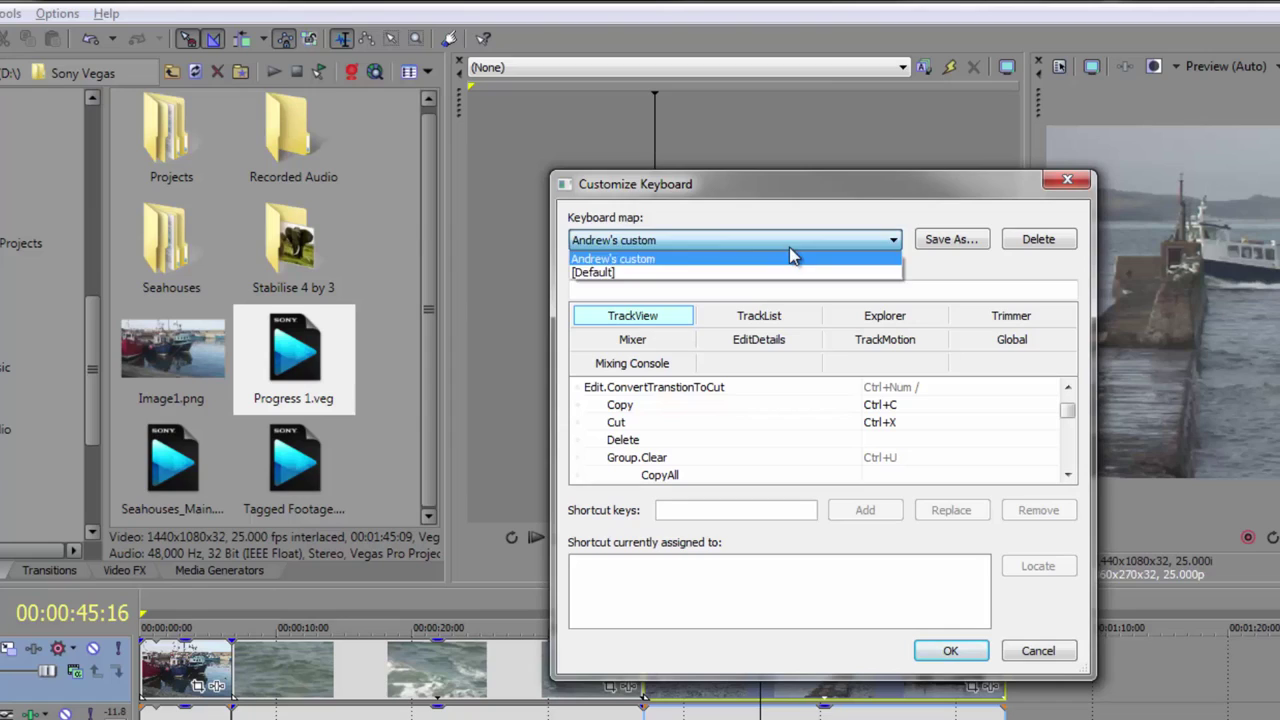
left_click(788, 258)
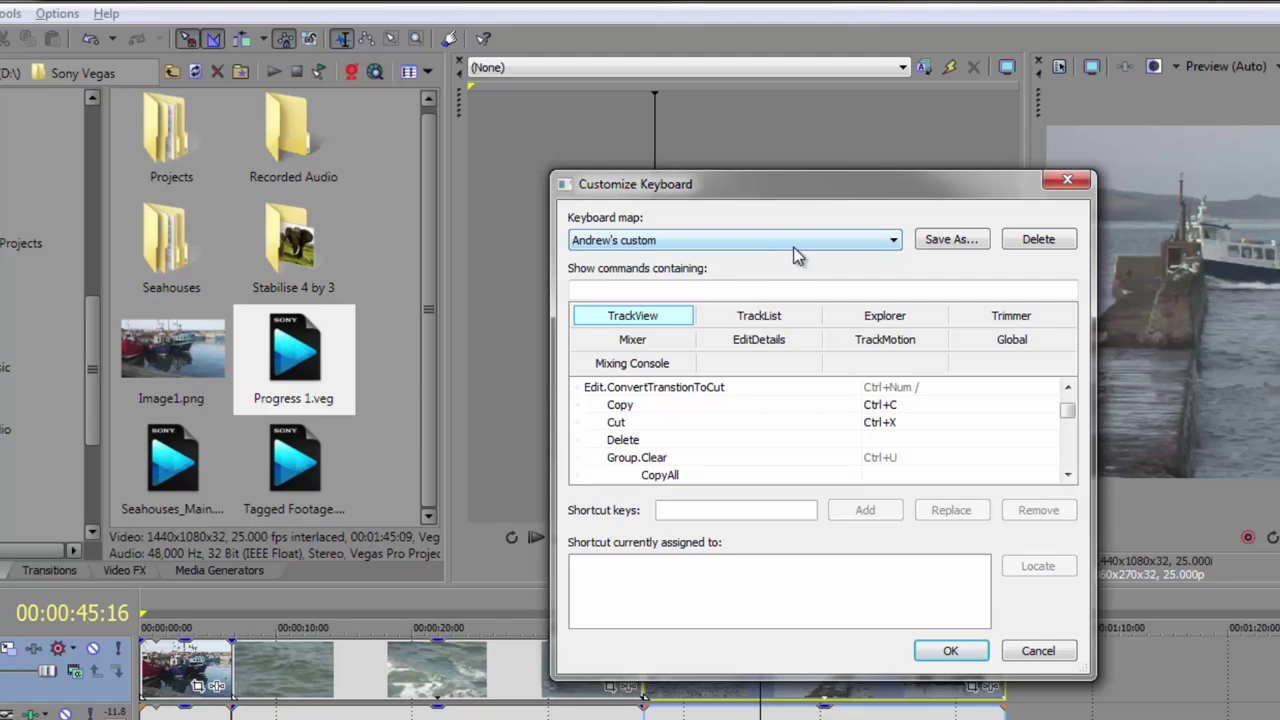
Step: Delete the custom keyboard map, leaving only [Default] in the map list
left_click(1051, 238)
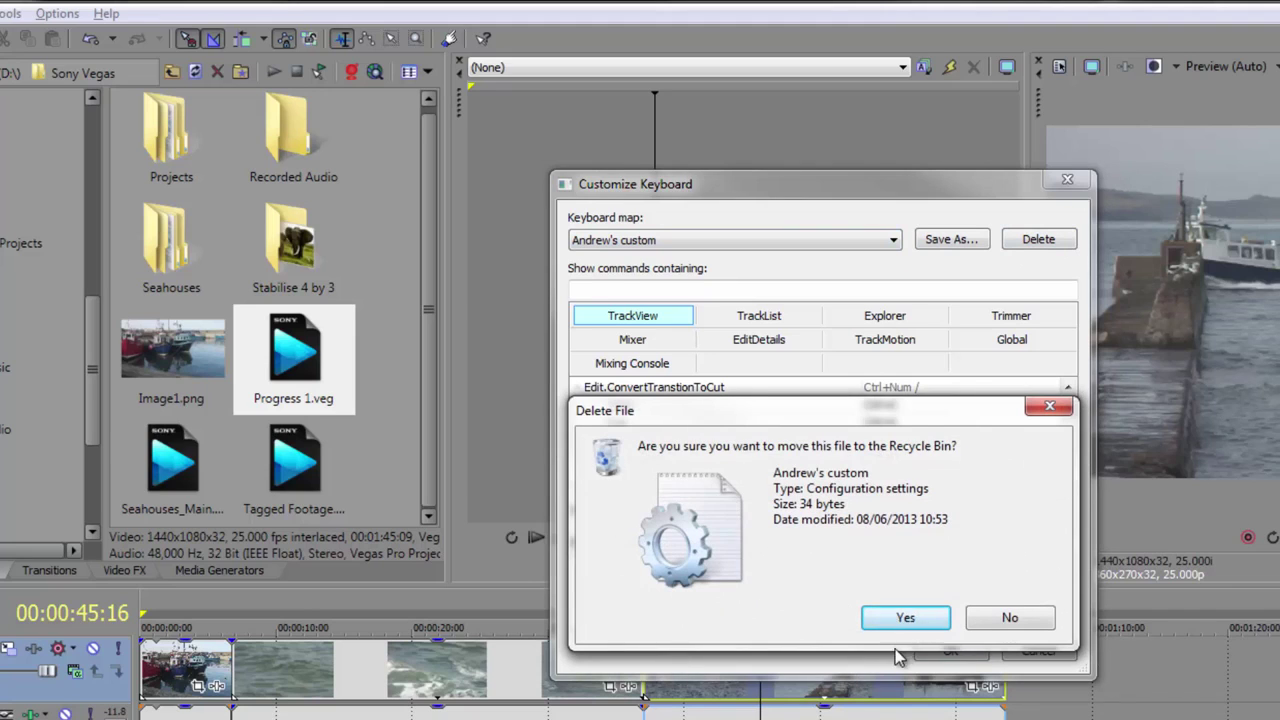
left_click(896, 620)
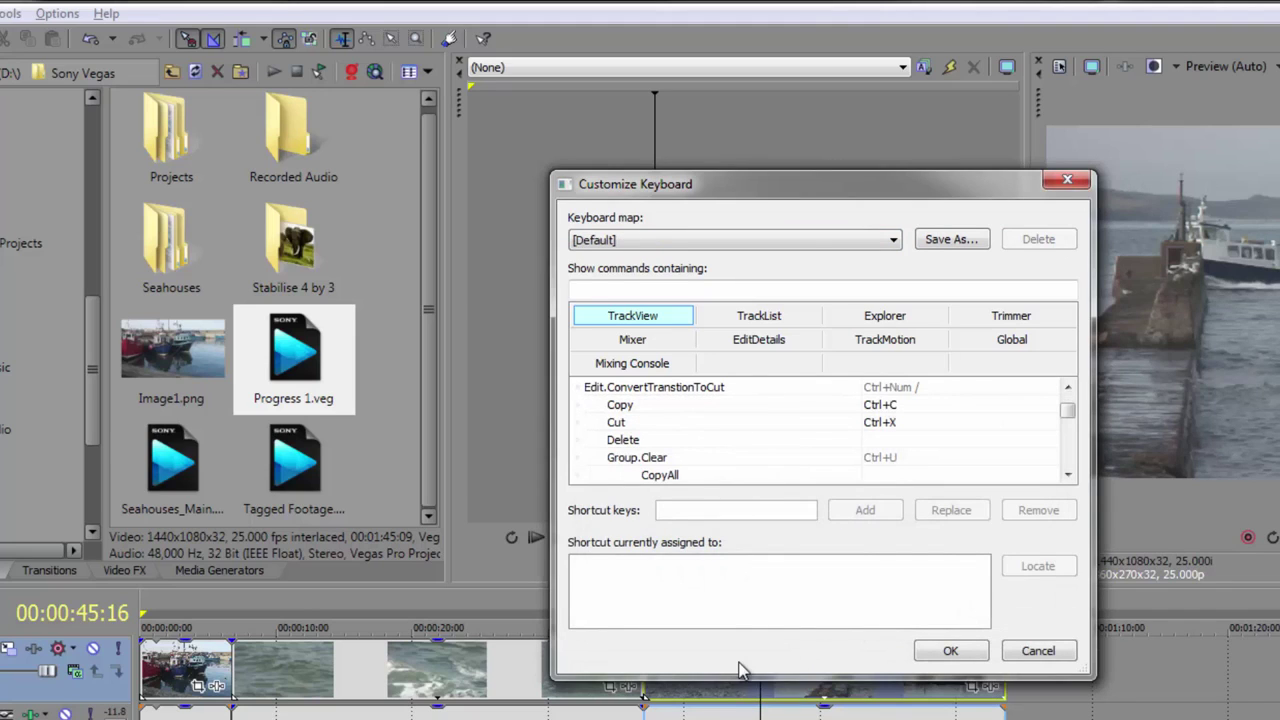
left_click(803, 240)
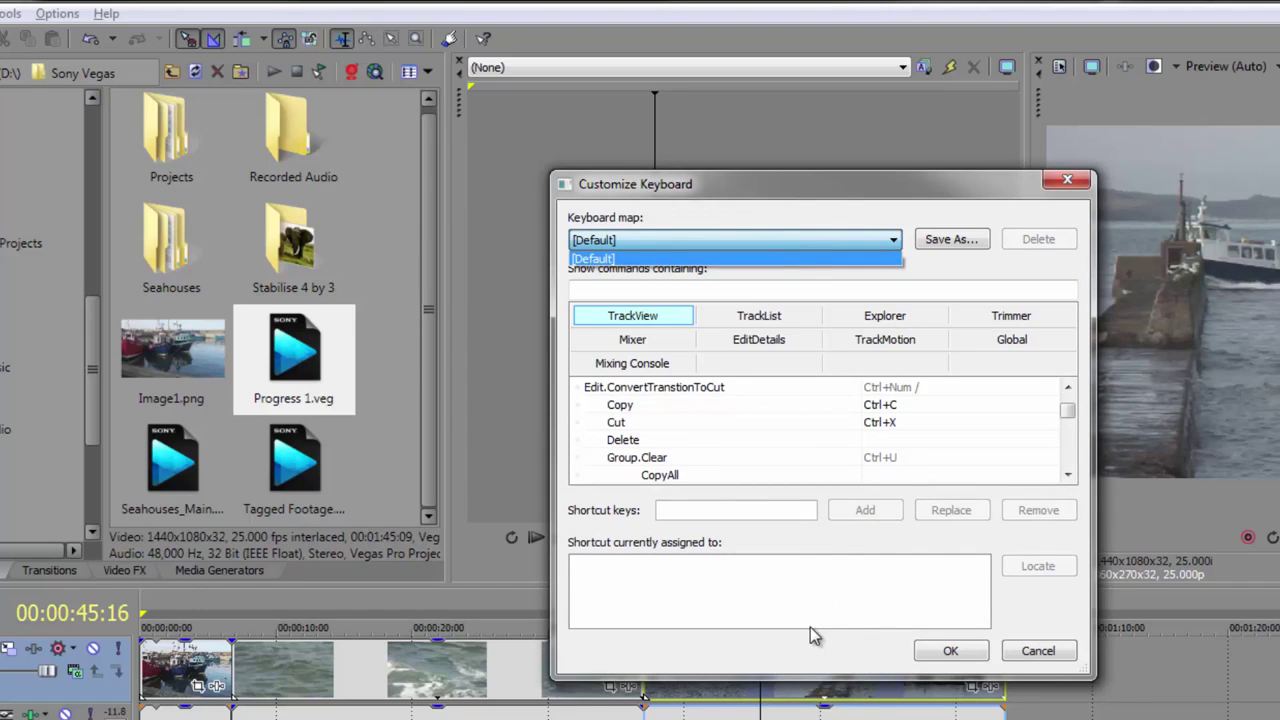
left_click(840, 684)
Step: Enlarge the dialog, scroll through the commands, and close keyboard settings with OK
left_click_drag(840, 677, 686, 660)
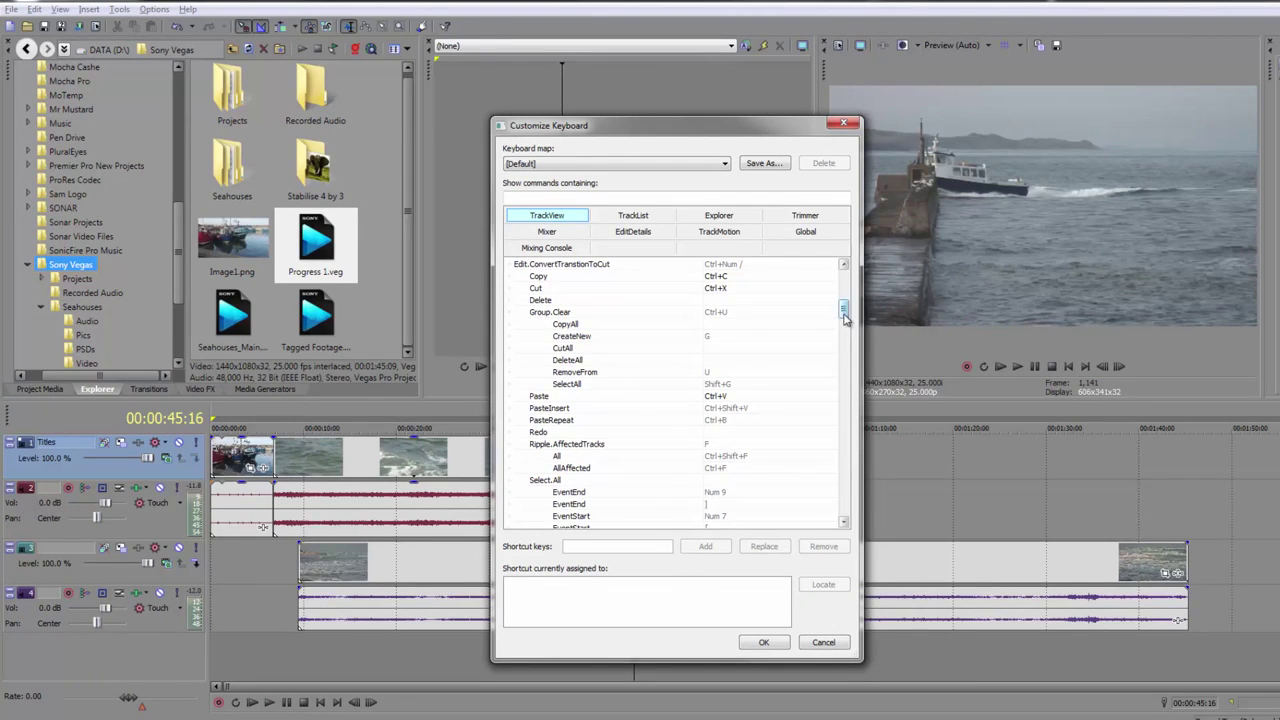
mouse_move(844, 324)
left_mouse_down()
mouse_move(840, 398)
mouse_move(843, 280)
left_mouse_up()
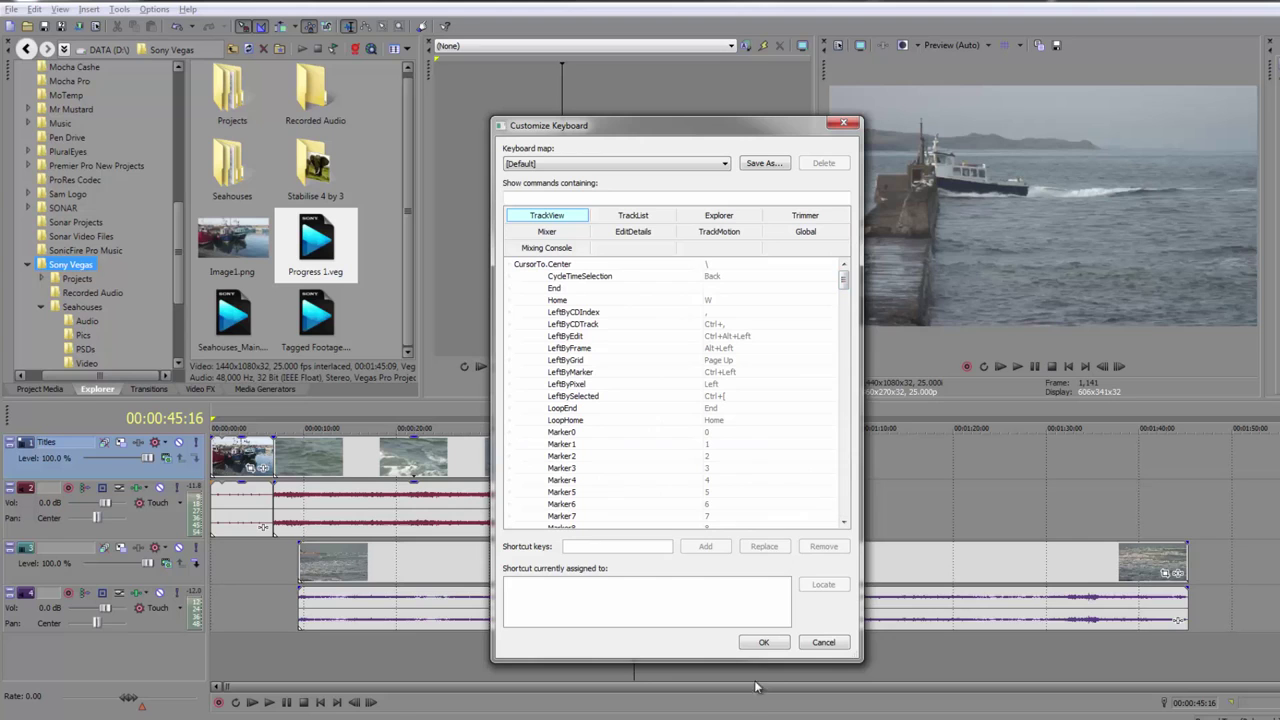
left_click(764, 645)
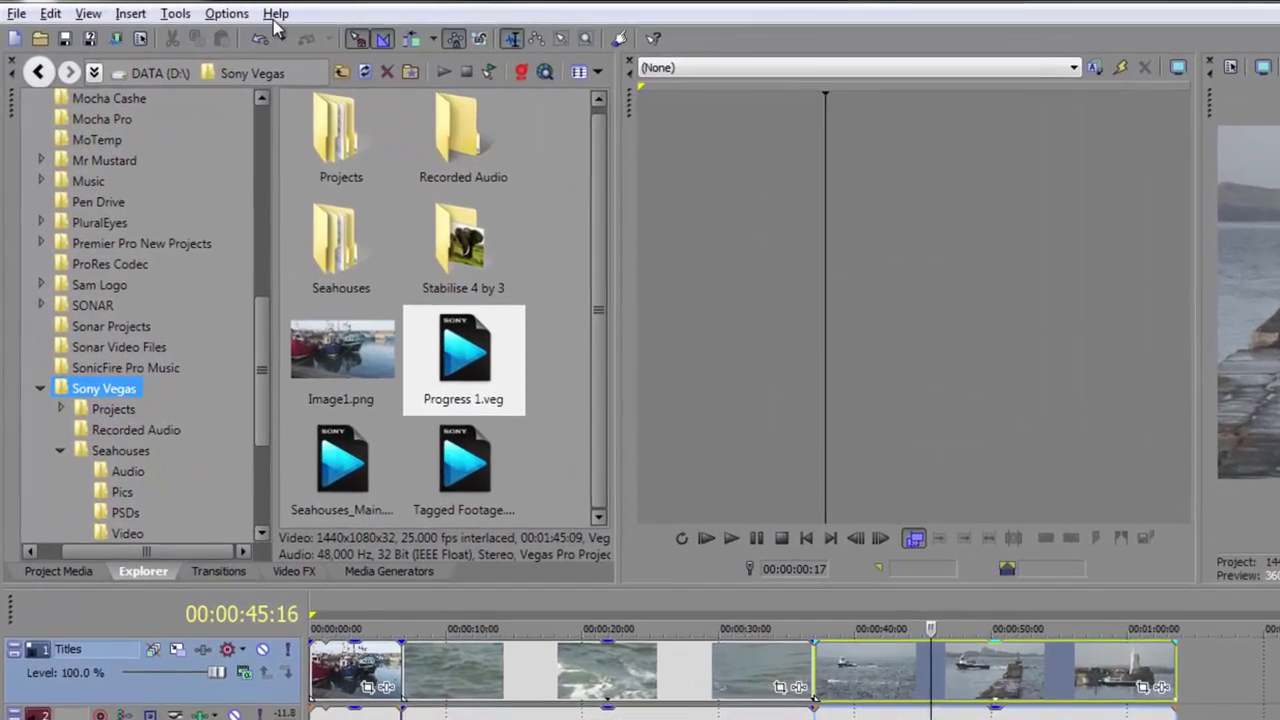
Step: Open Help > Contents and Index on the Keyboard Shortcuts topic
left_click(187, 9)
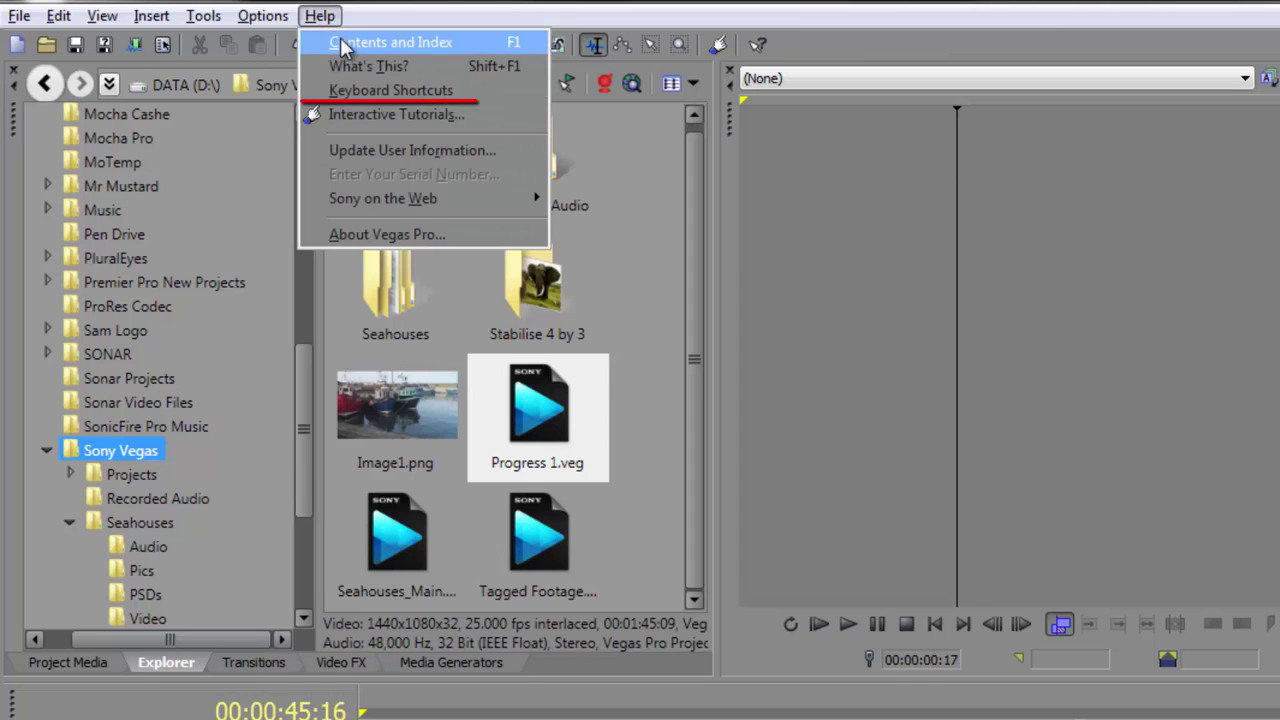
left_click(519, 43)
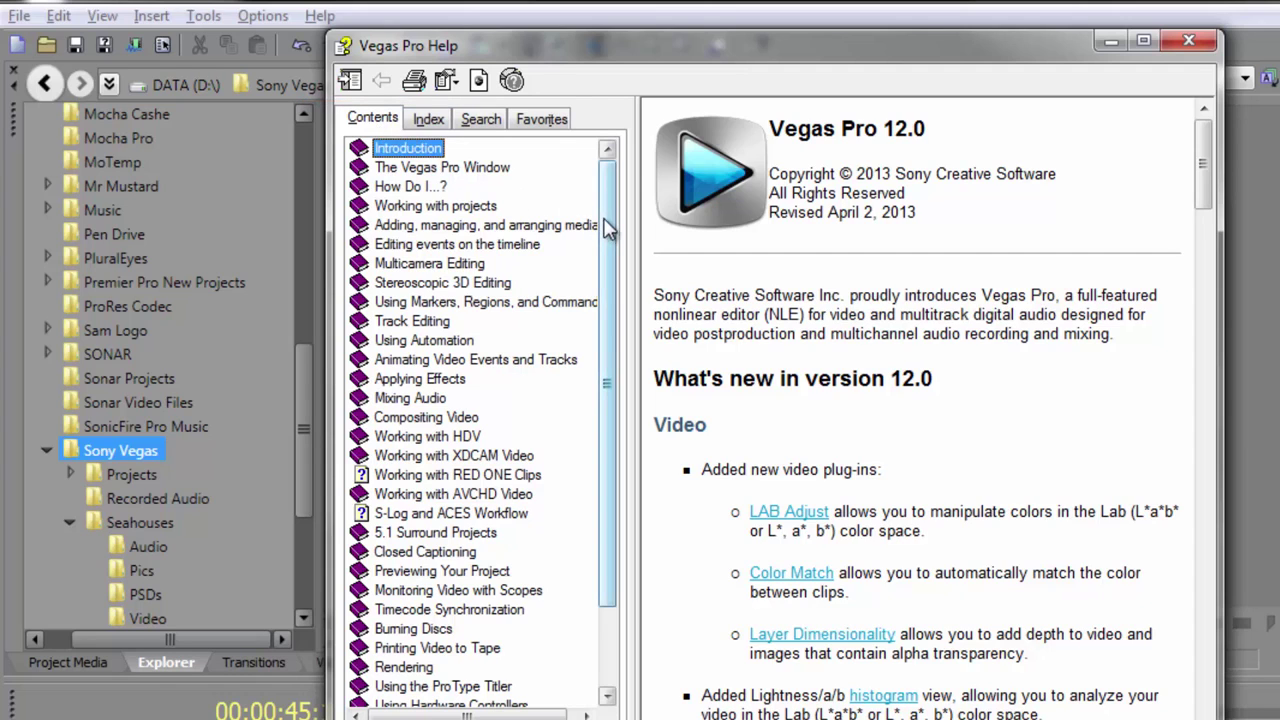
left_click_drag(604, 224, 610, 418)
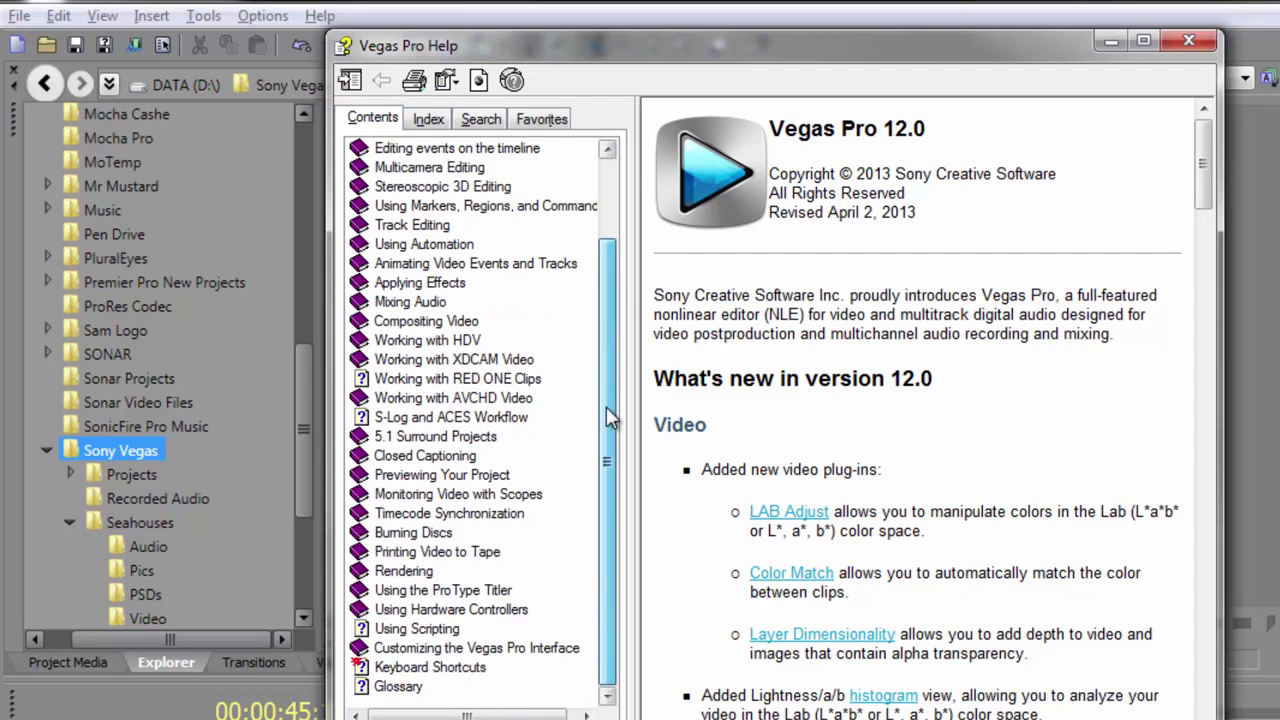
left_click(415, 668)
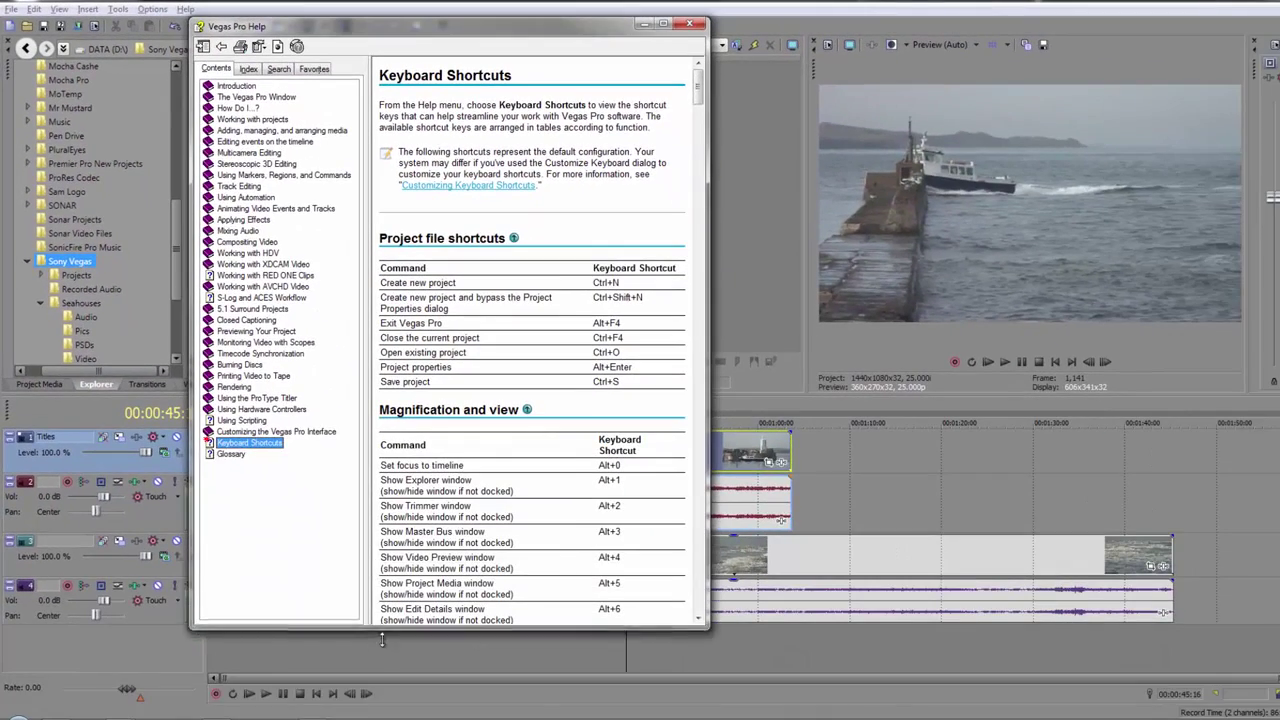
Step: Enlarge the help window, scroll to Event selection and editing, and move it right
left_click_drag(380, 620, 380, 708)
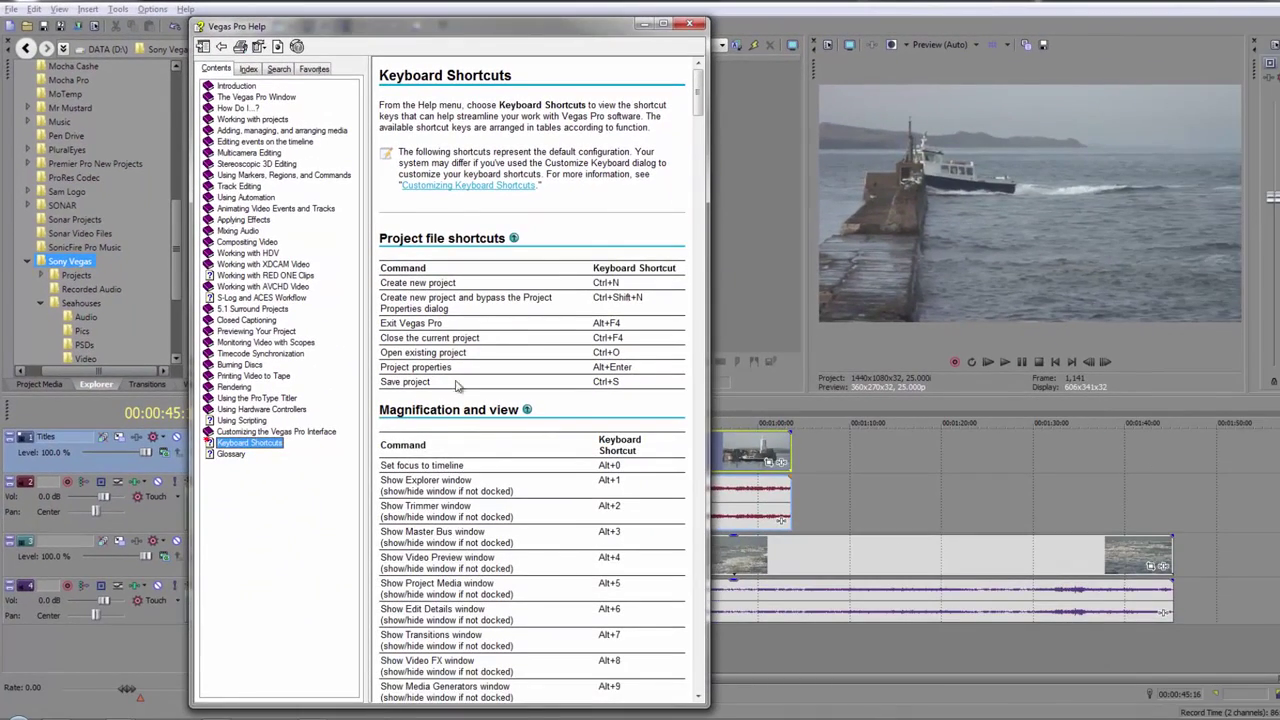
left_click_drag(702, 106, 702, 127)
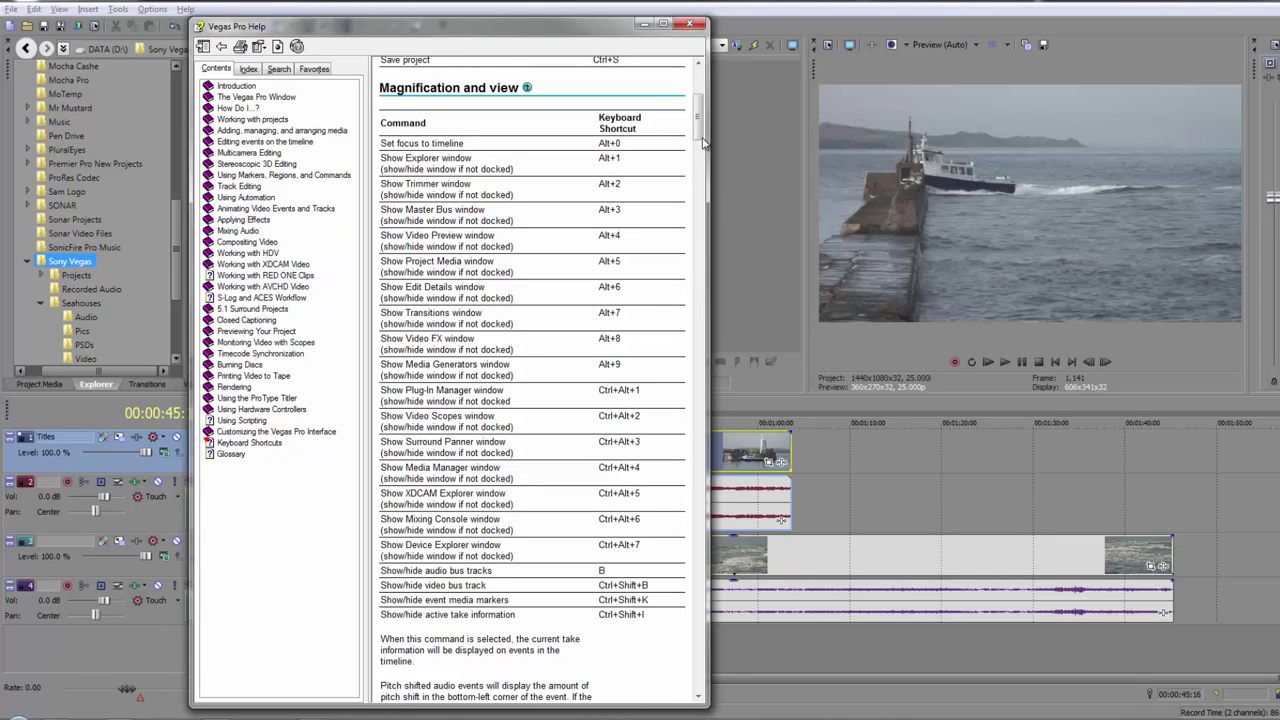
left_click_drag(698, 110, 697, 311)
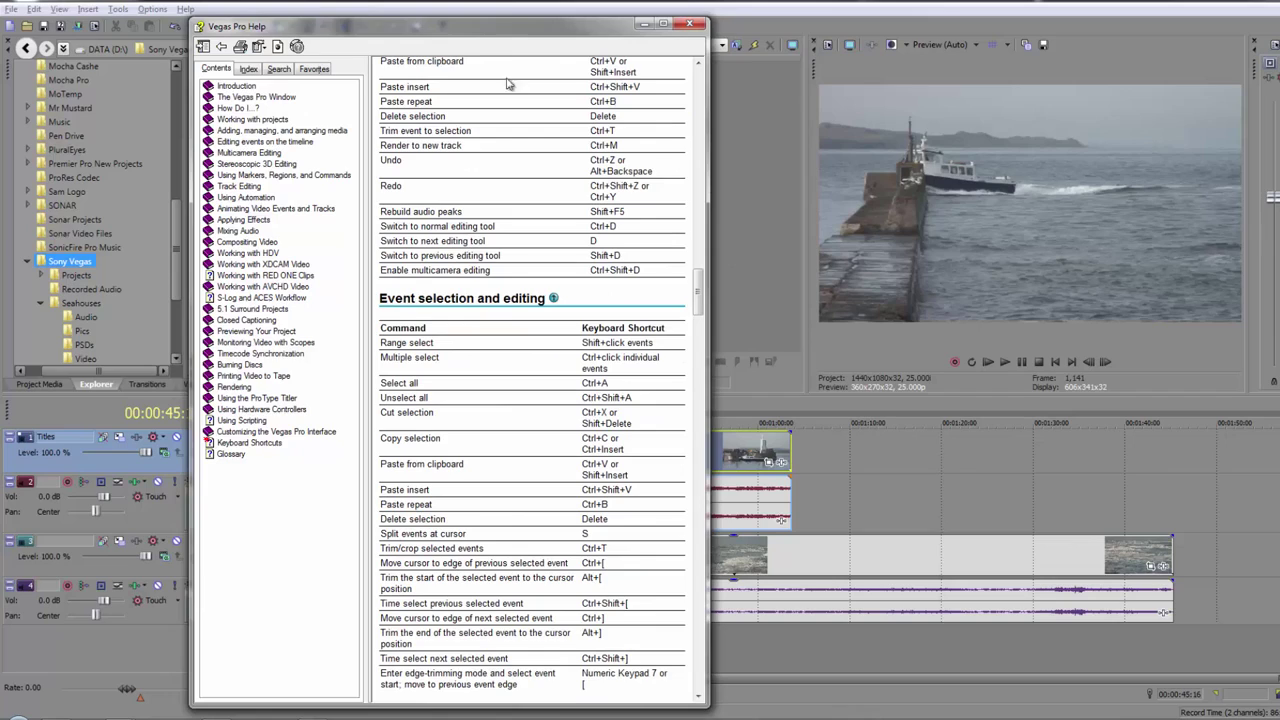
mouse_move(490, 28)
left_mouse_down()
mouse_move(1165, 19)
mouse_move(915, 25)
left_mouse_up()
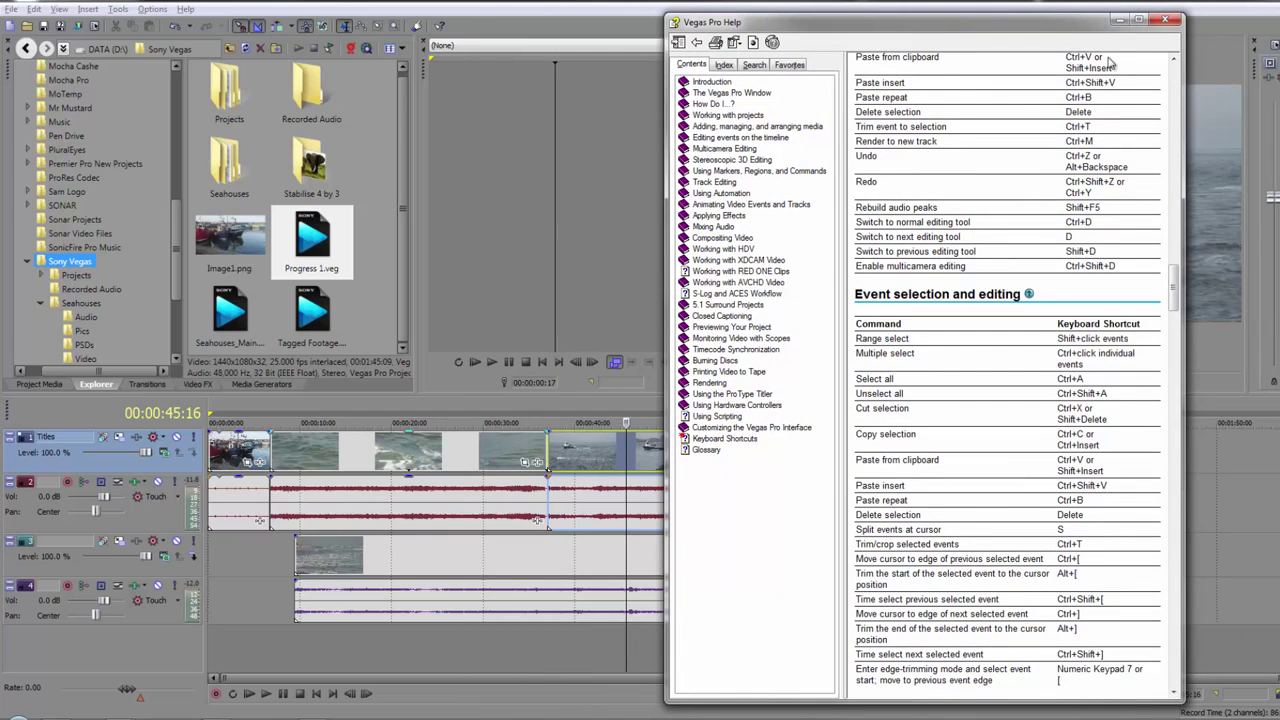
Step: Close Help, zoom the timeline in, and centre it on the playhead with backslash
left_click(1165, 19)
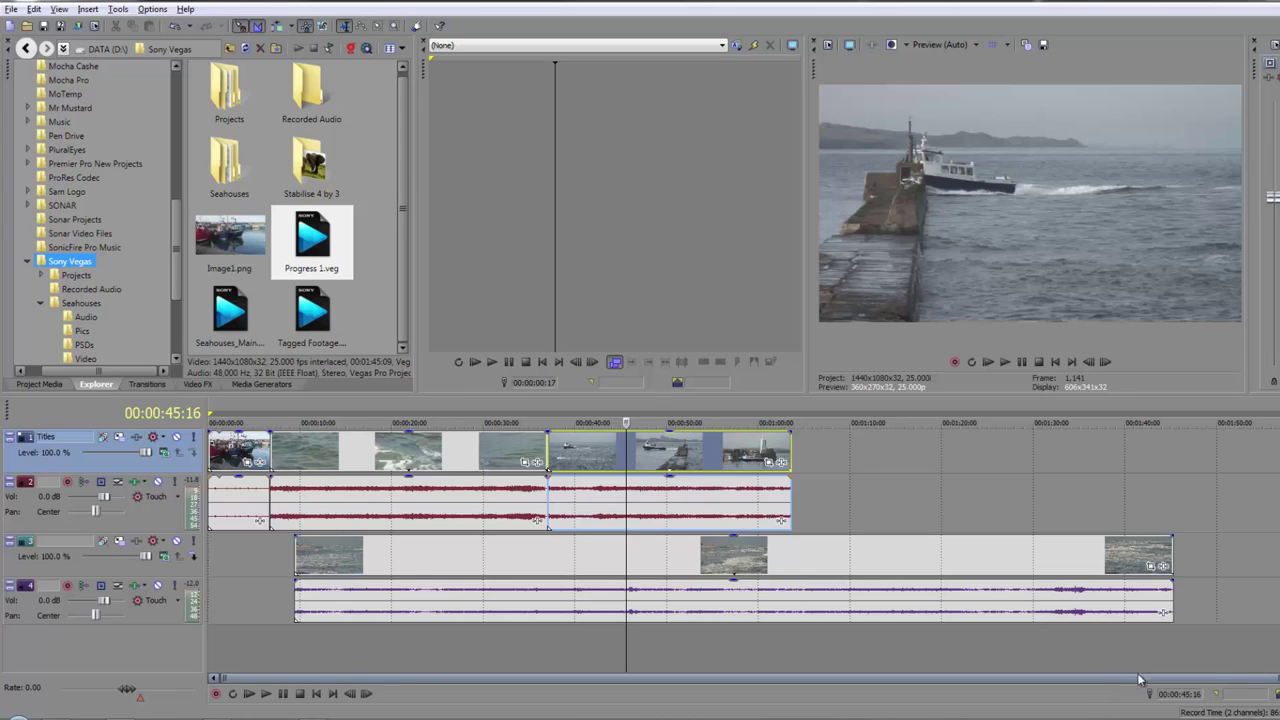
left_click_drag(1272, 677, 577, 677)
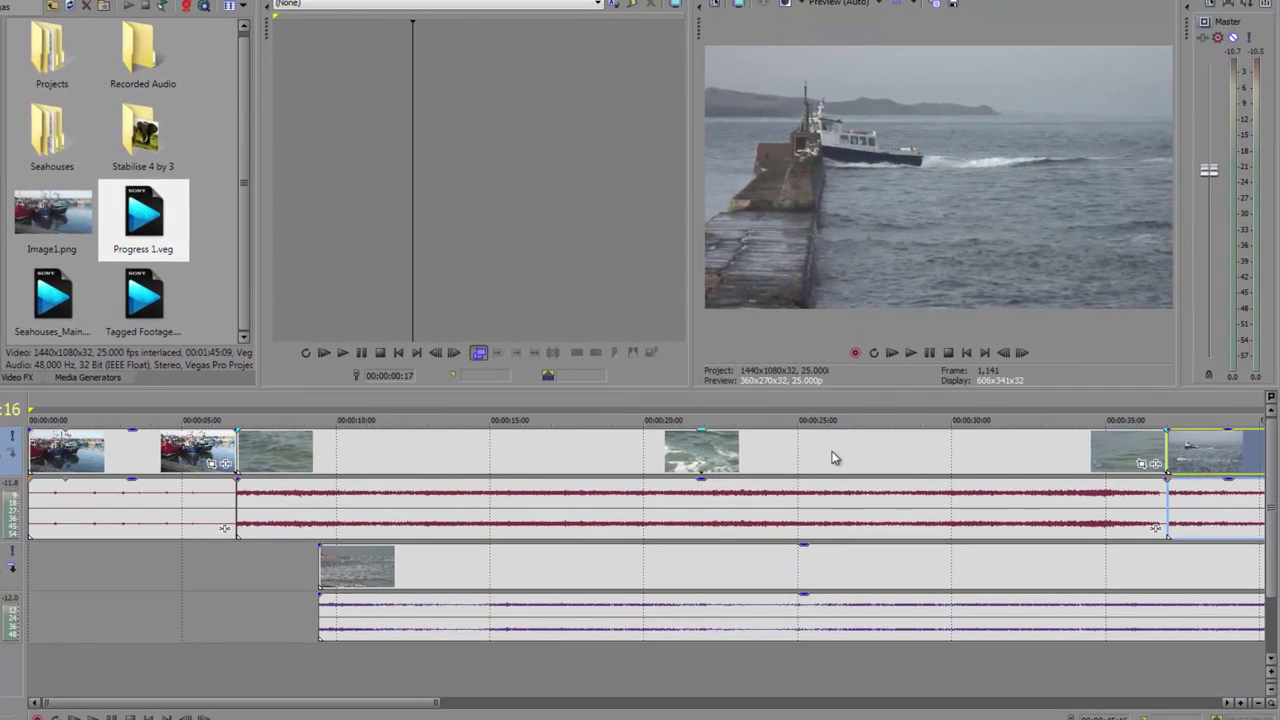
key("backslash")
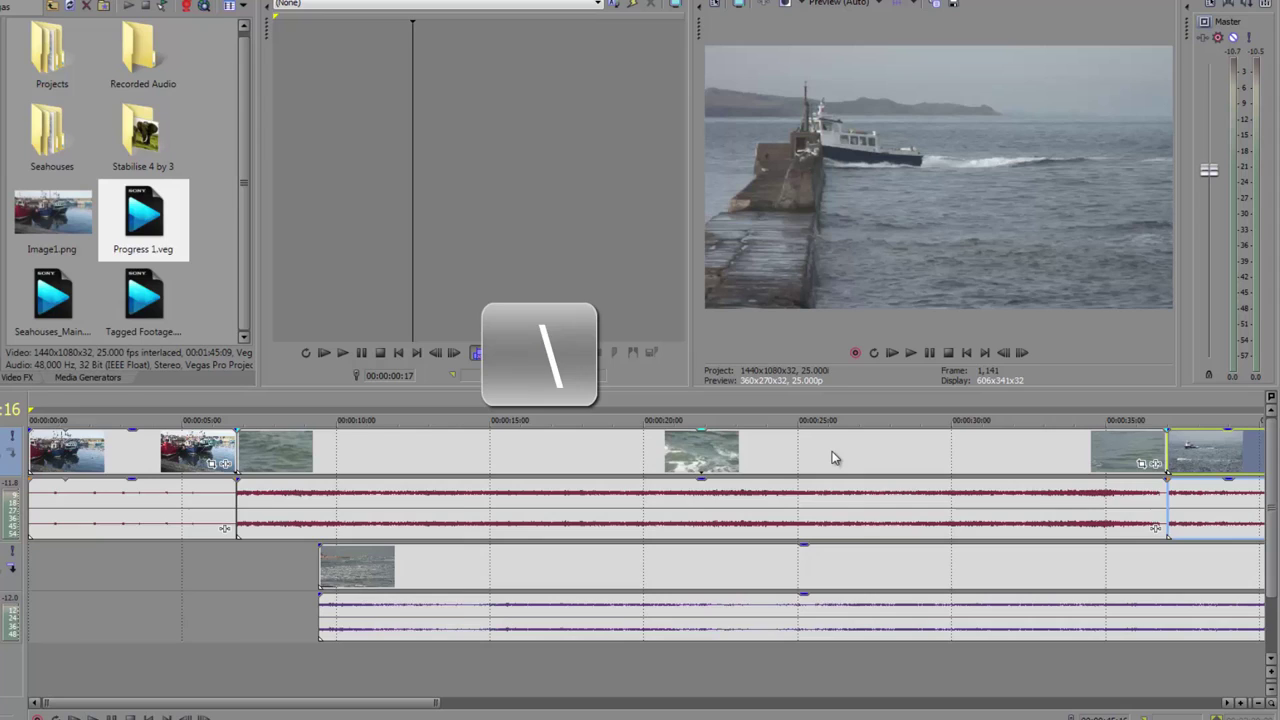
key("backslash")
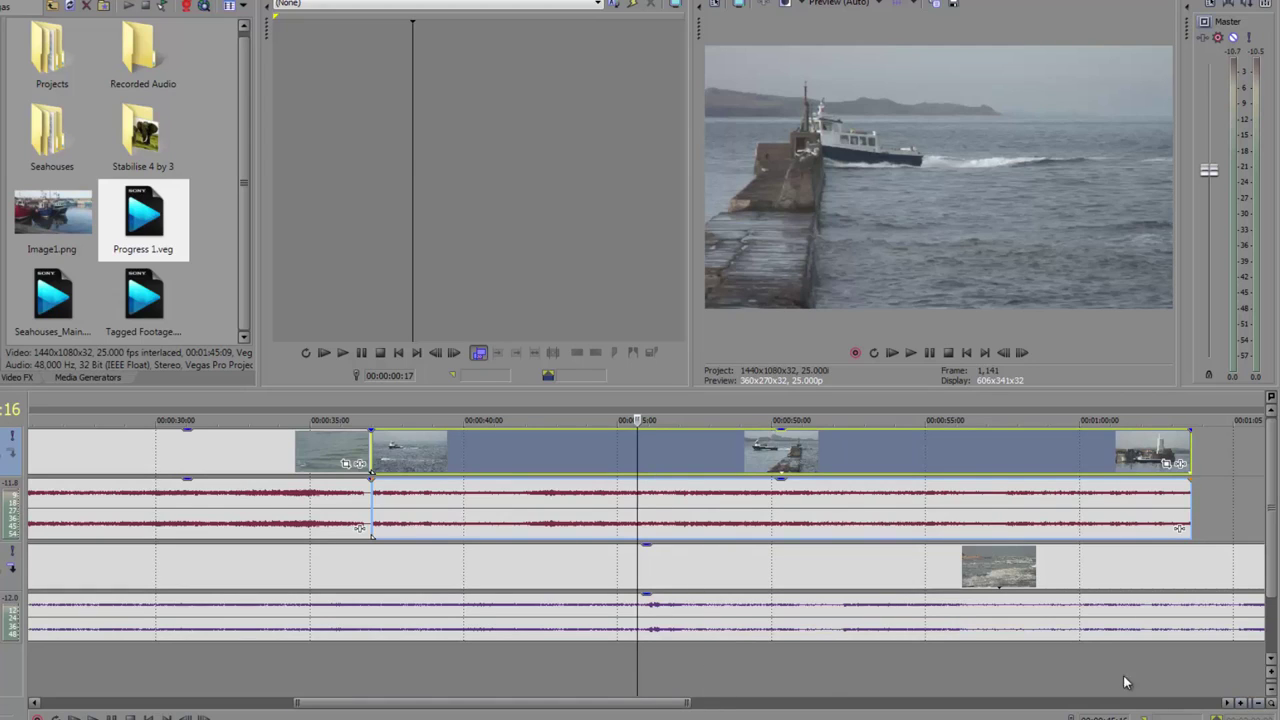
Step: Zoom the timeline back out with the mouse wheel to show the whole project
scroll(1077, 673, "up", 3)
scroll(1077, 673, "up", 1)
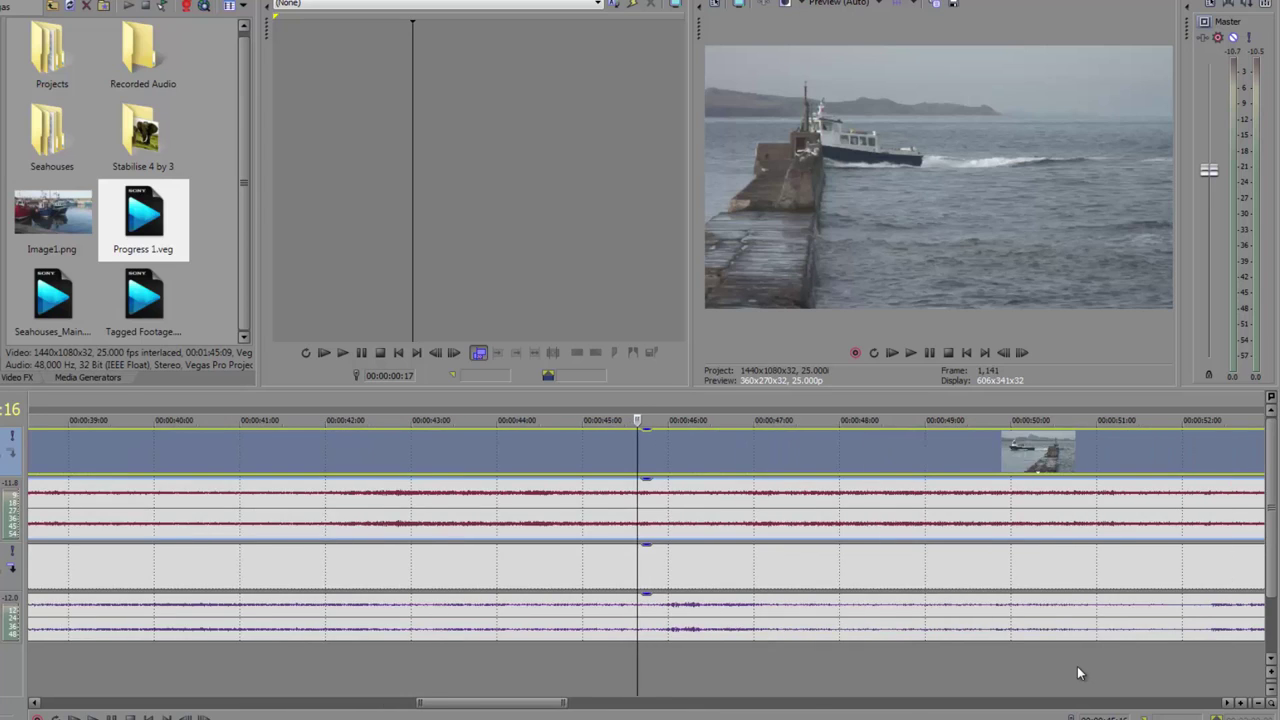
scroll(1077, 673, "down", 2)
scroll(1077, 673, "down", 2)
scroll(1077, 673, "down", 3)
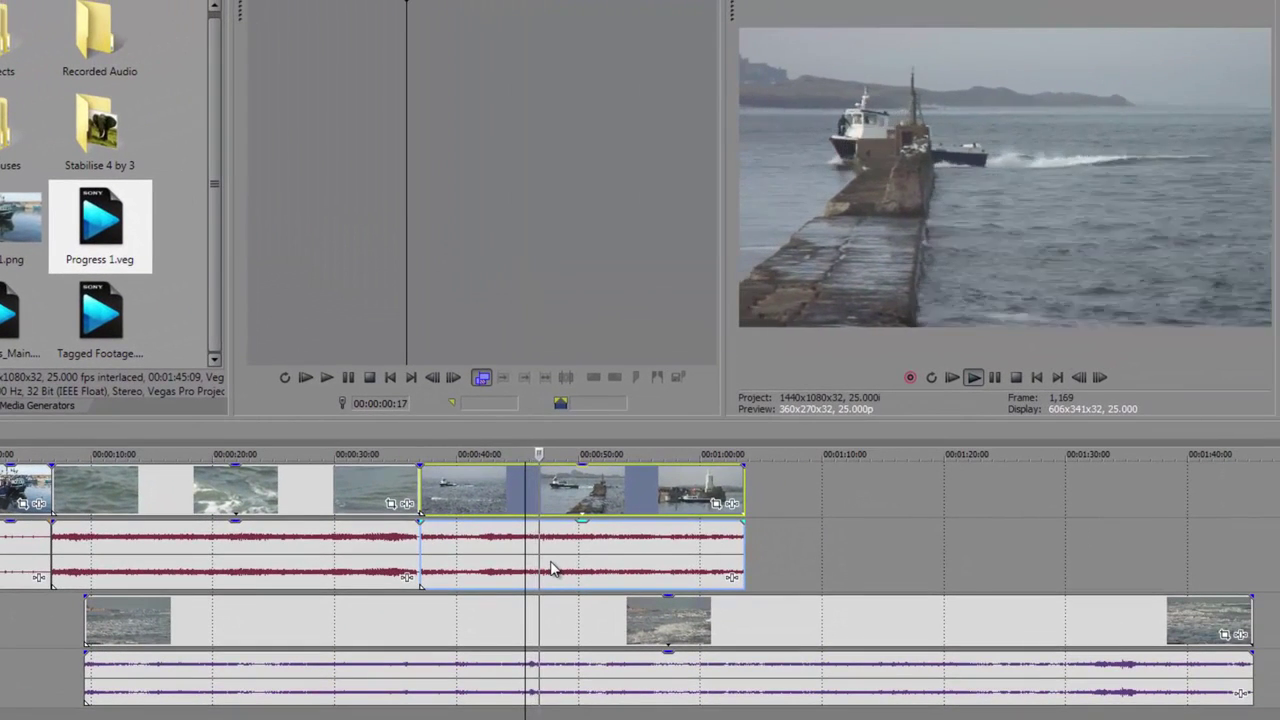
Step: Toggle playback with Space, Enter and the preview Play/Pause buttons, ending near 0:56
key("space")
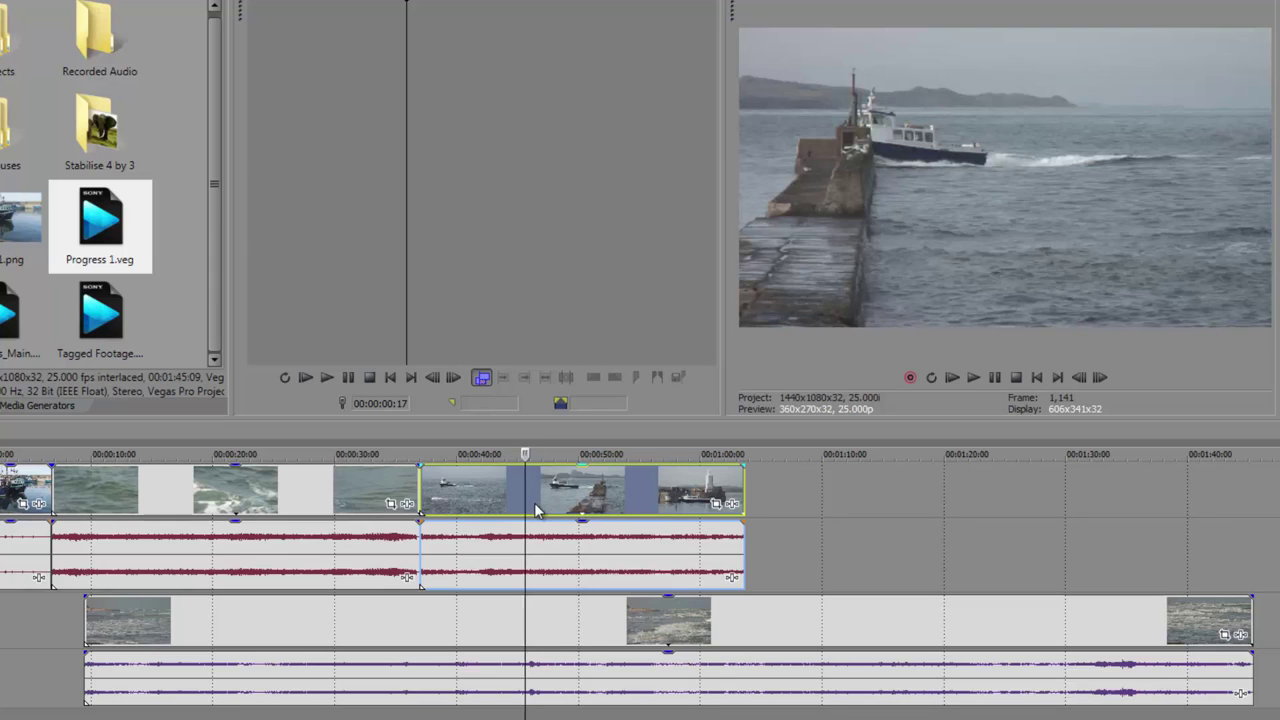
left_click(973, 377)
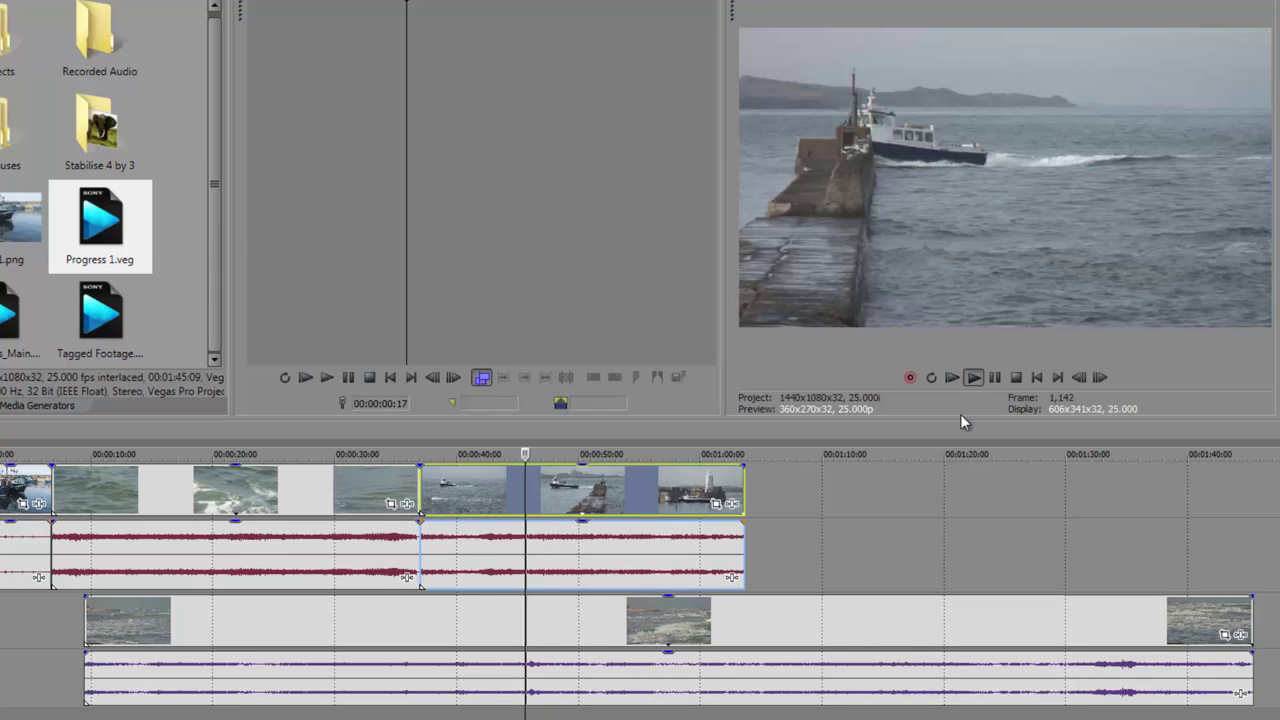
left_click(995, 377)
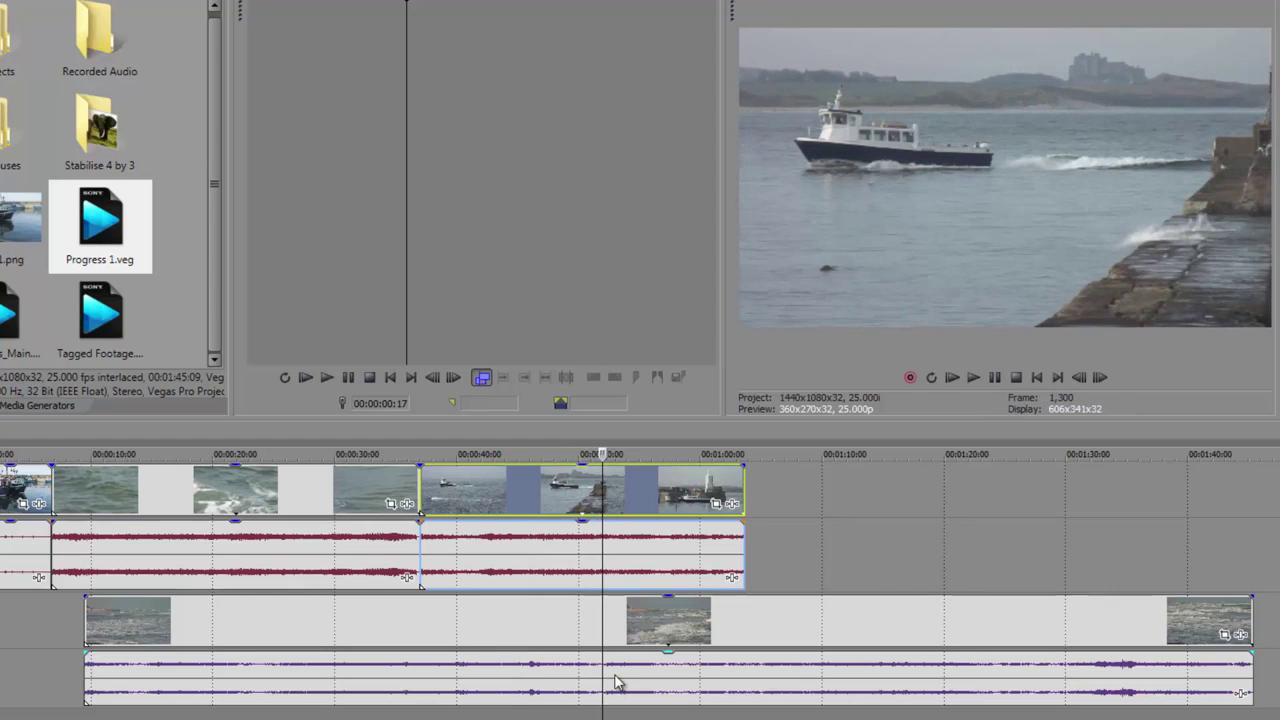
key("space")
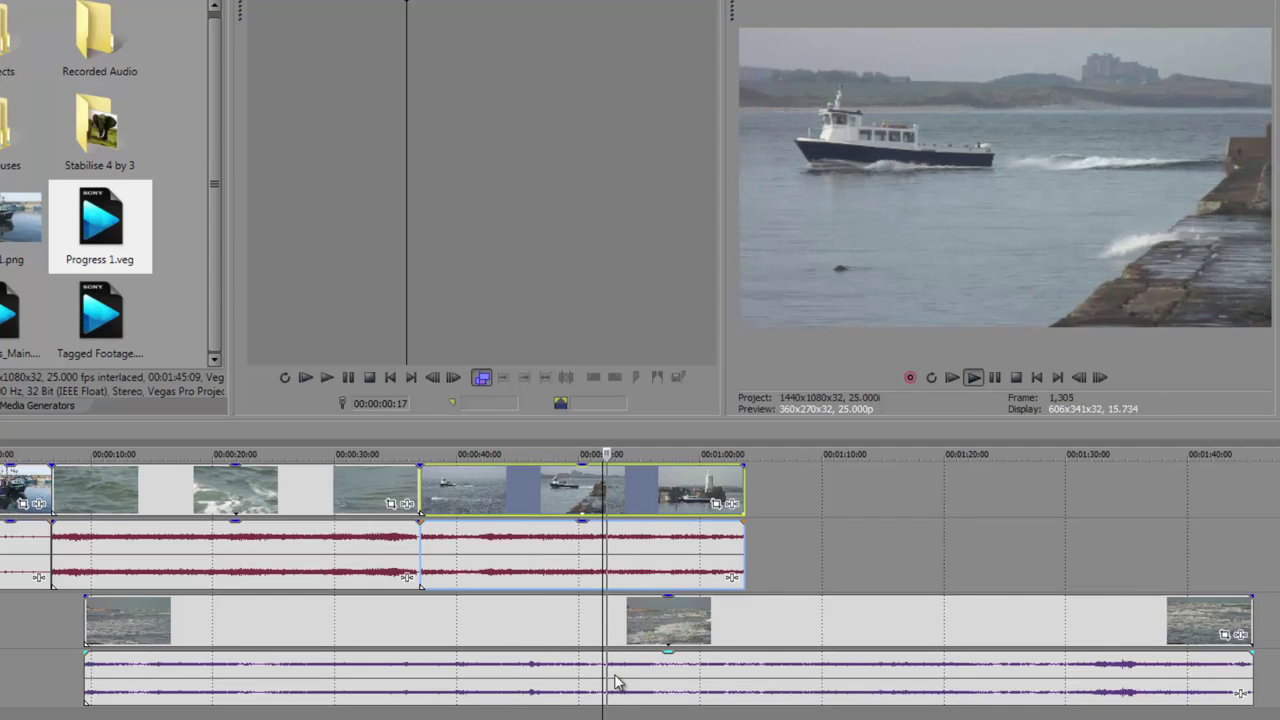
key("Return")
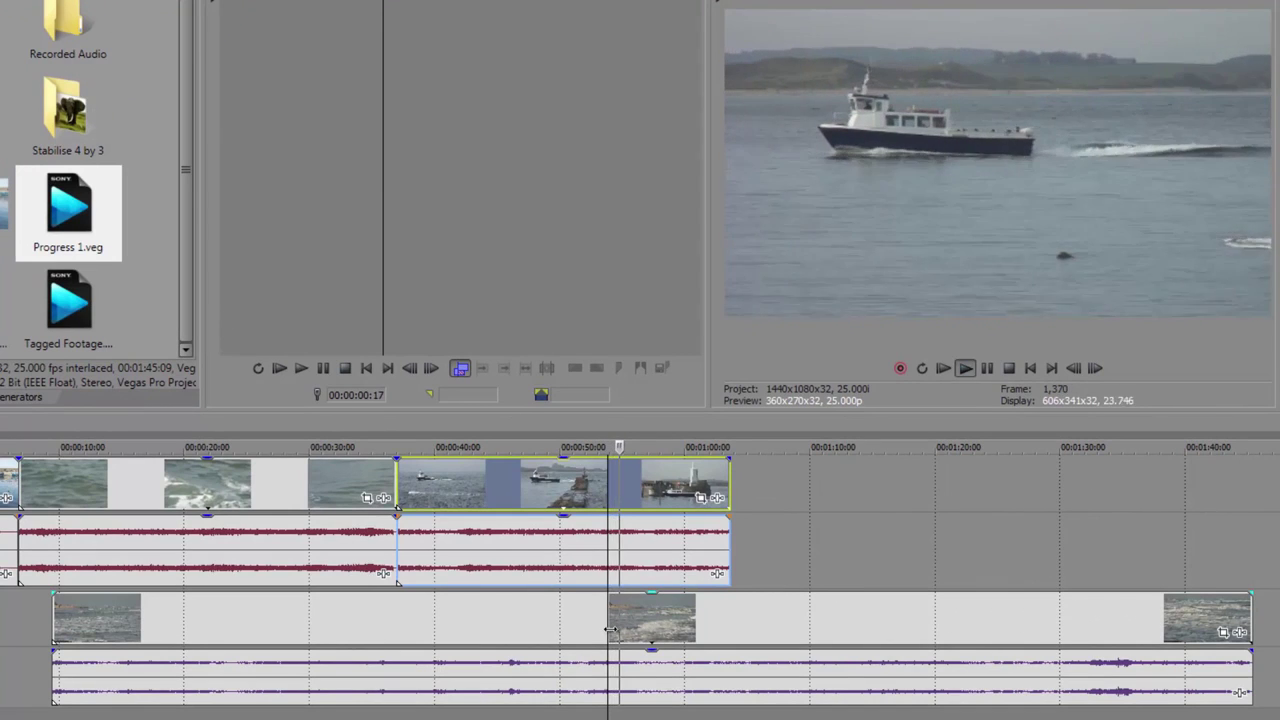
key("Return")
key("Return")
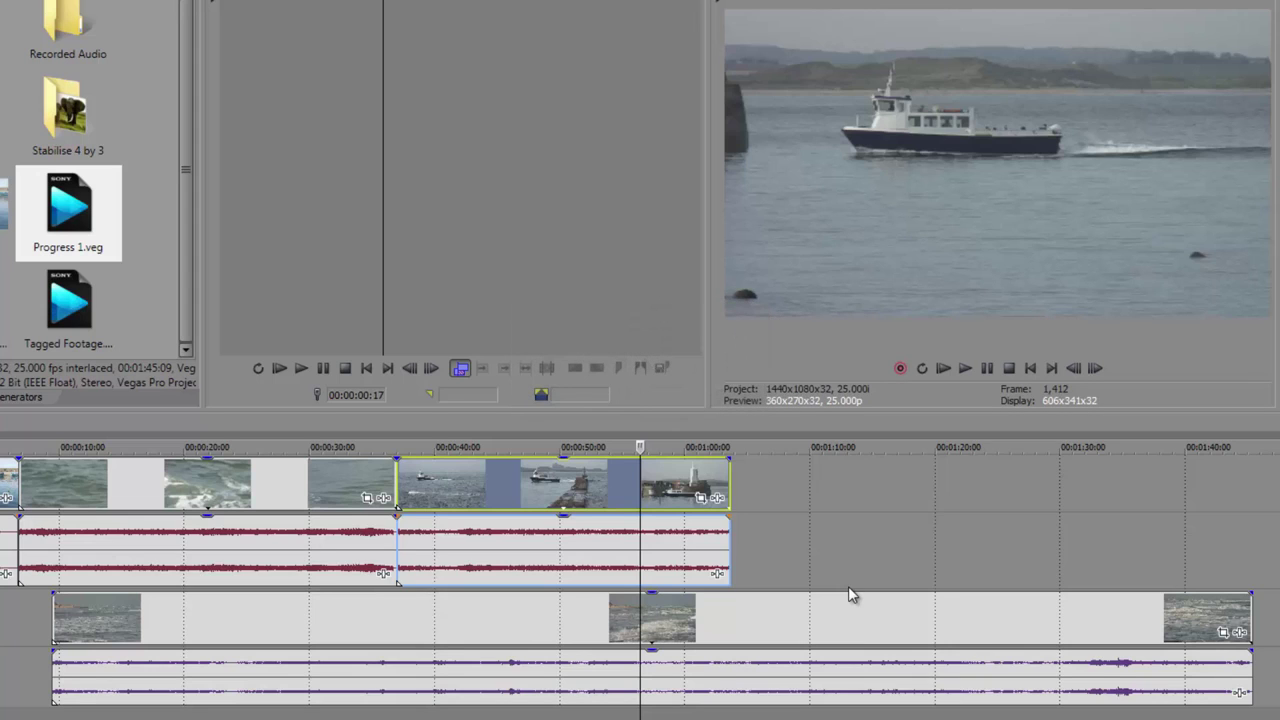
Step: Shuttle with J twice for faster reverse, then L twice for faster forward playback
key("j")
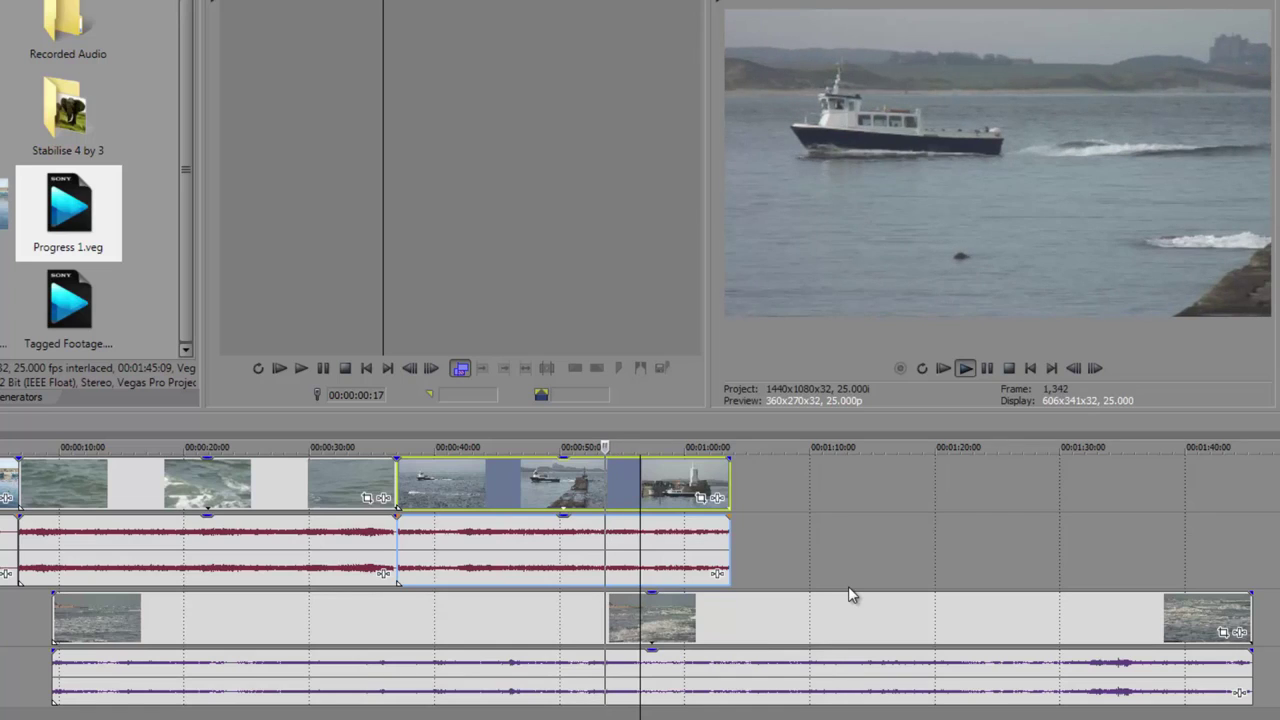
key("j")
key("l")
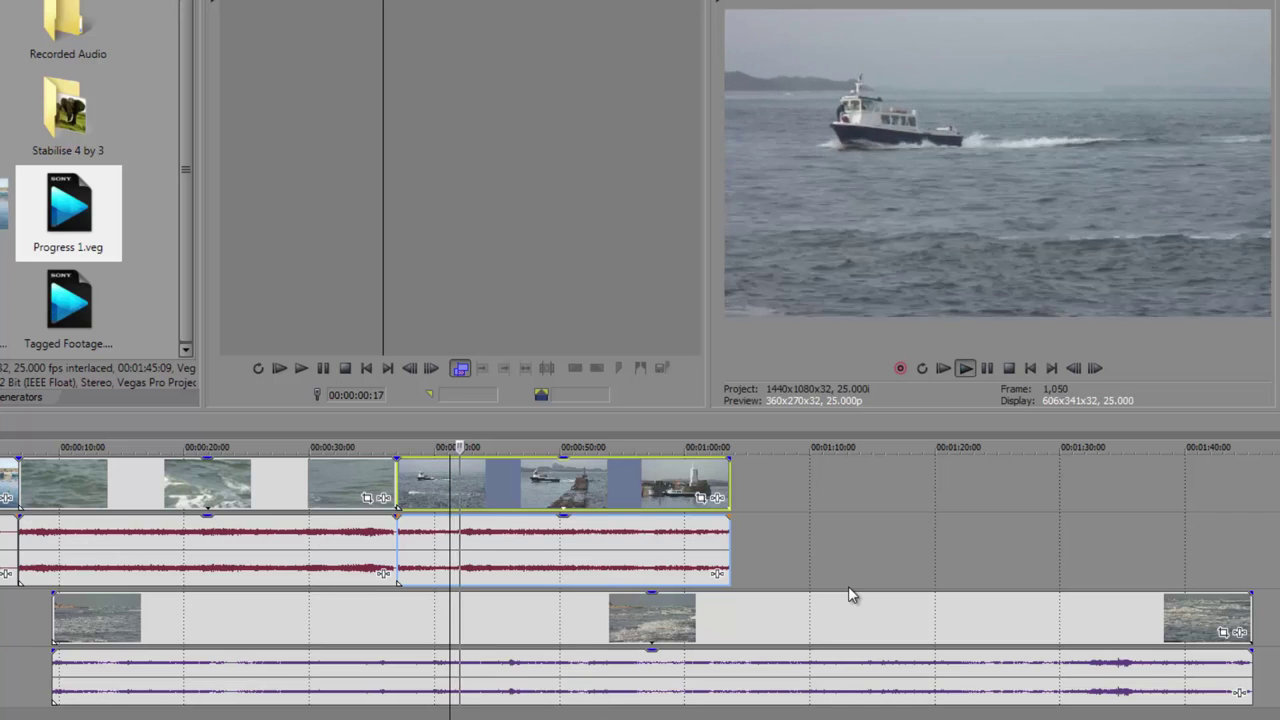
key("l")
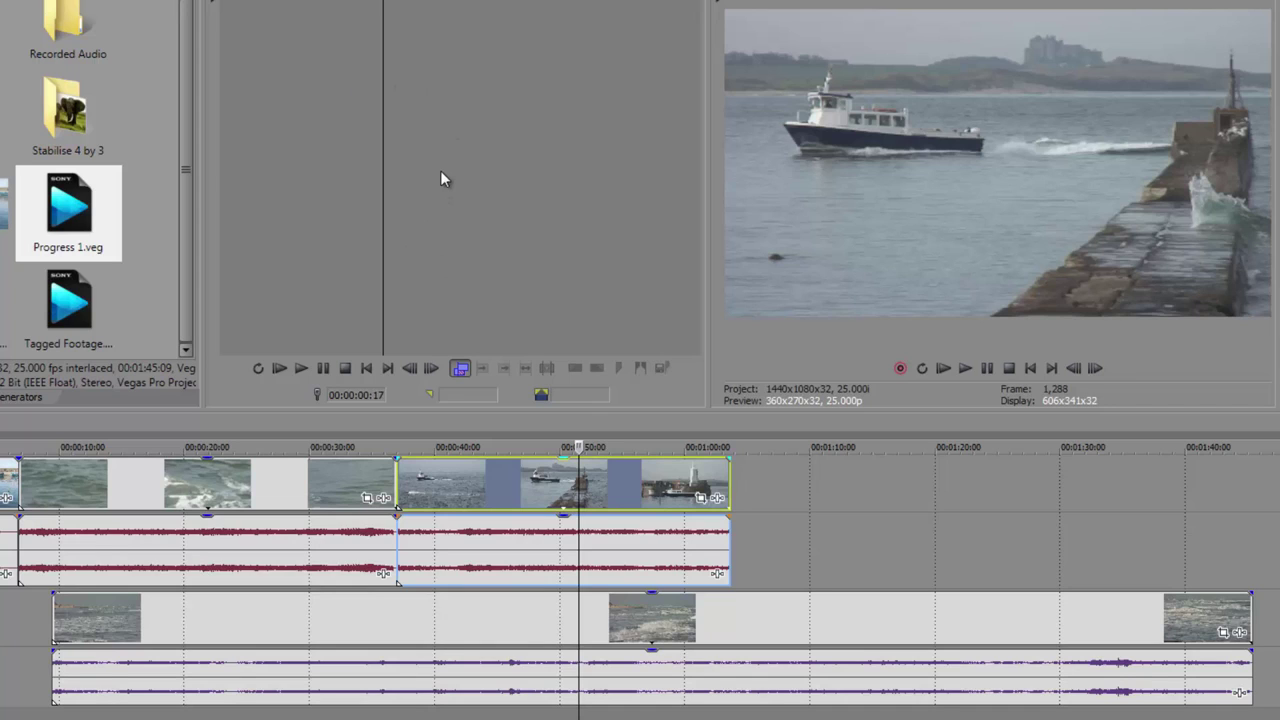
Step: Restart playback with Space, reverse it with J twice, then go forward again with L
key("space")
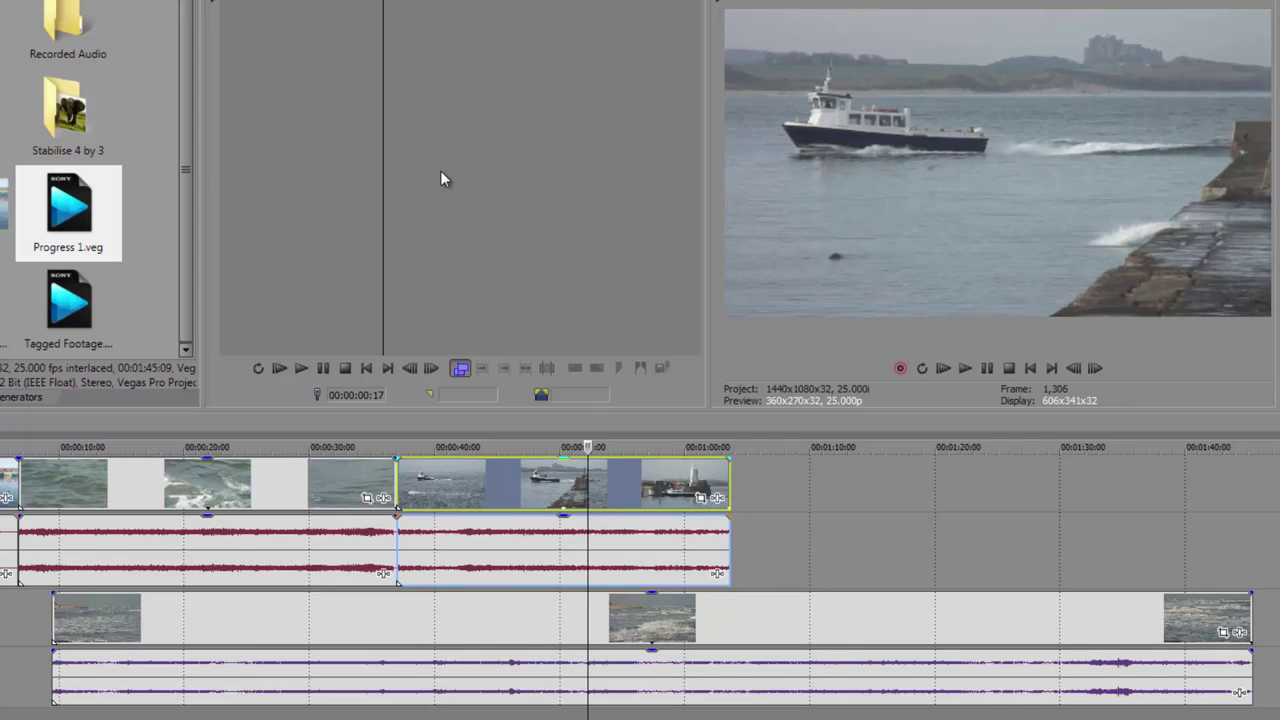
key("j")
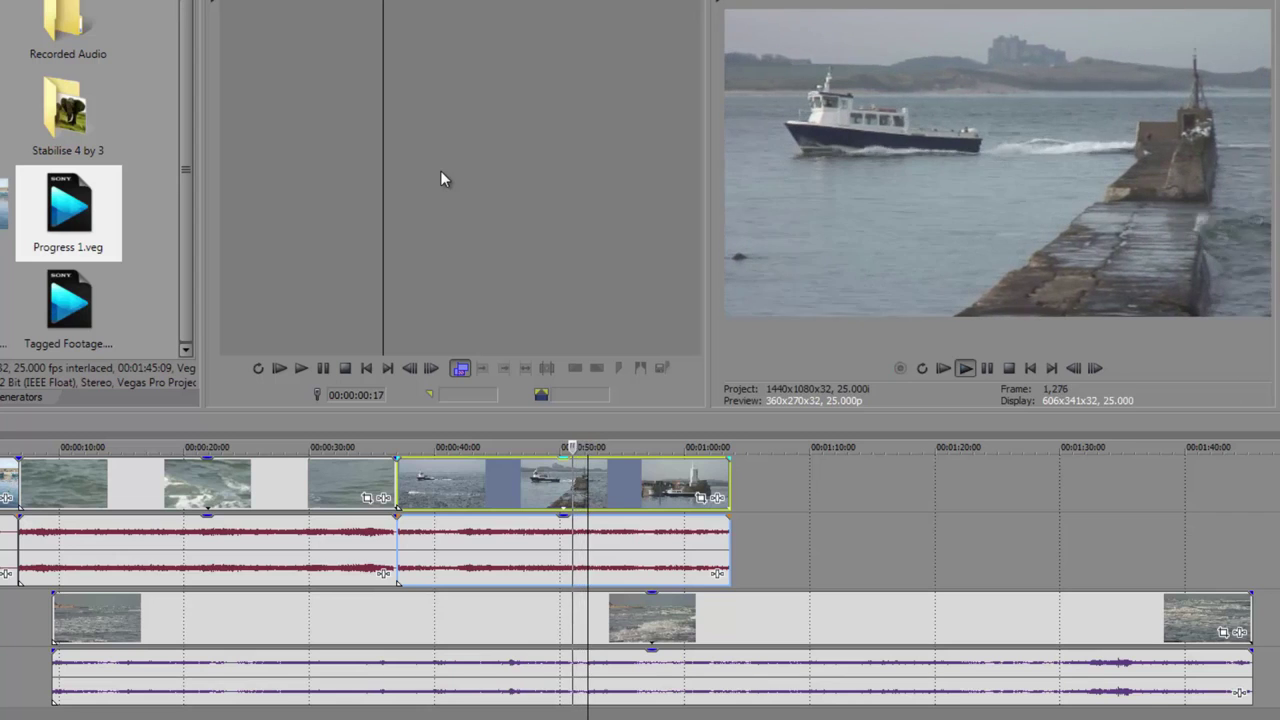
key("j")
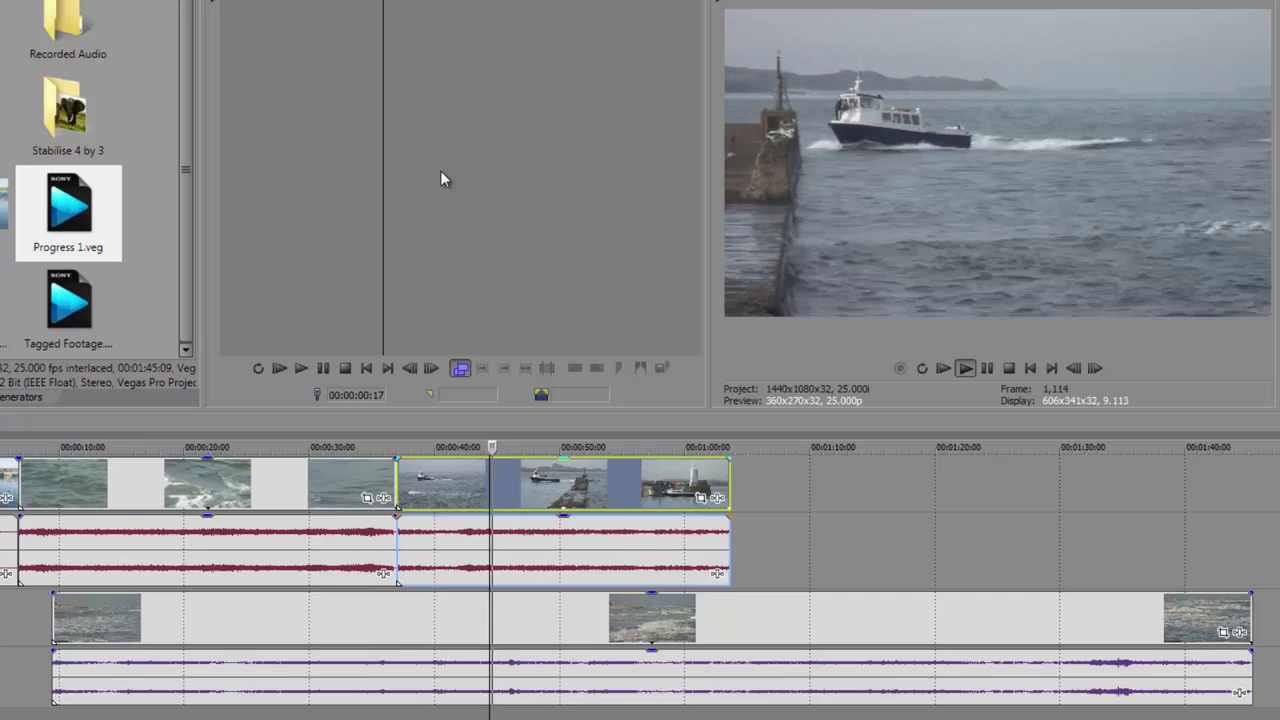
key("l")
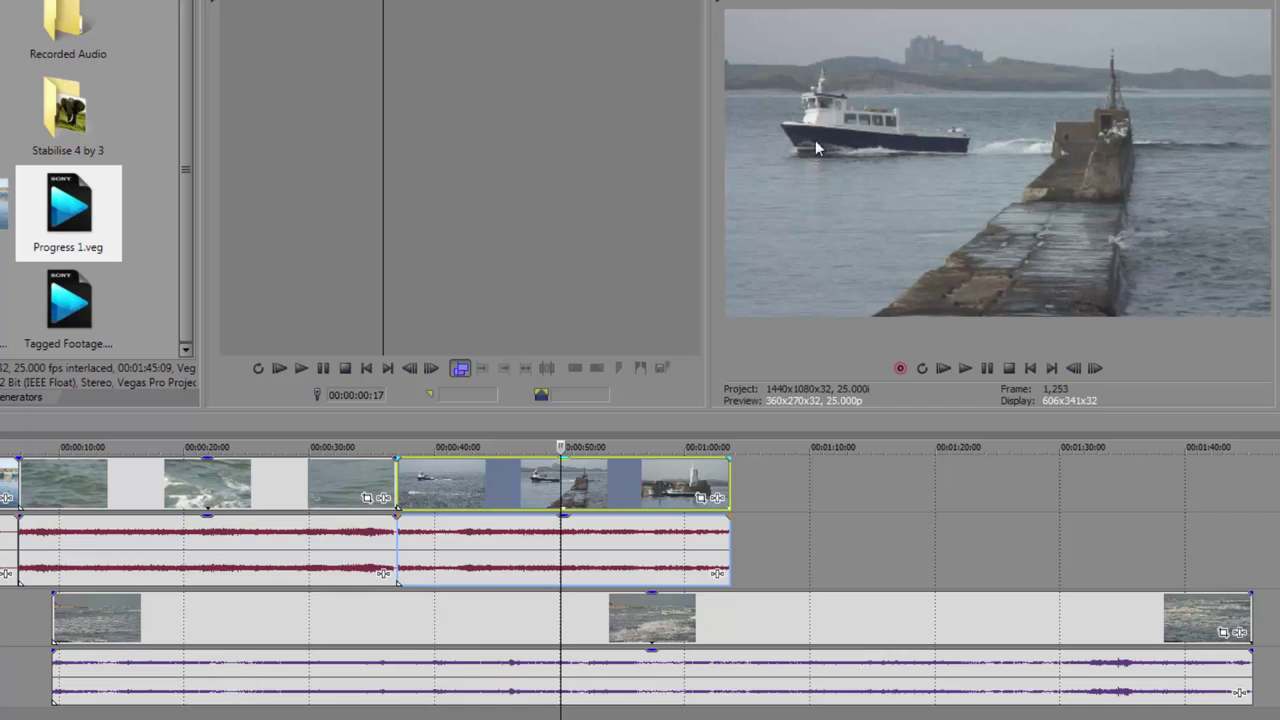
Step: Step a few frames back and forth around the boat with the arrow keys
key("Left")
key("Left")
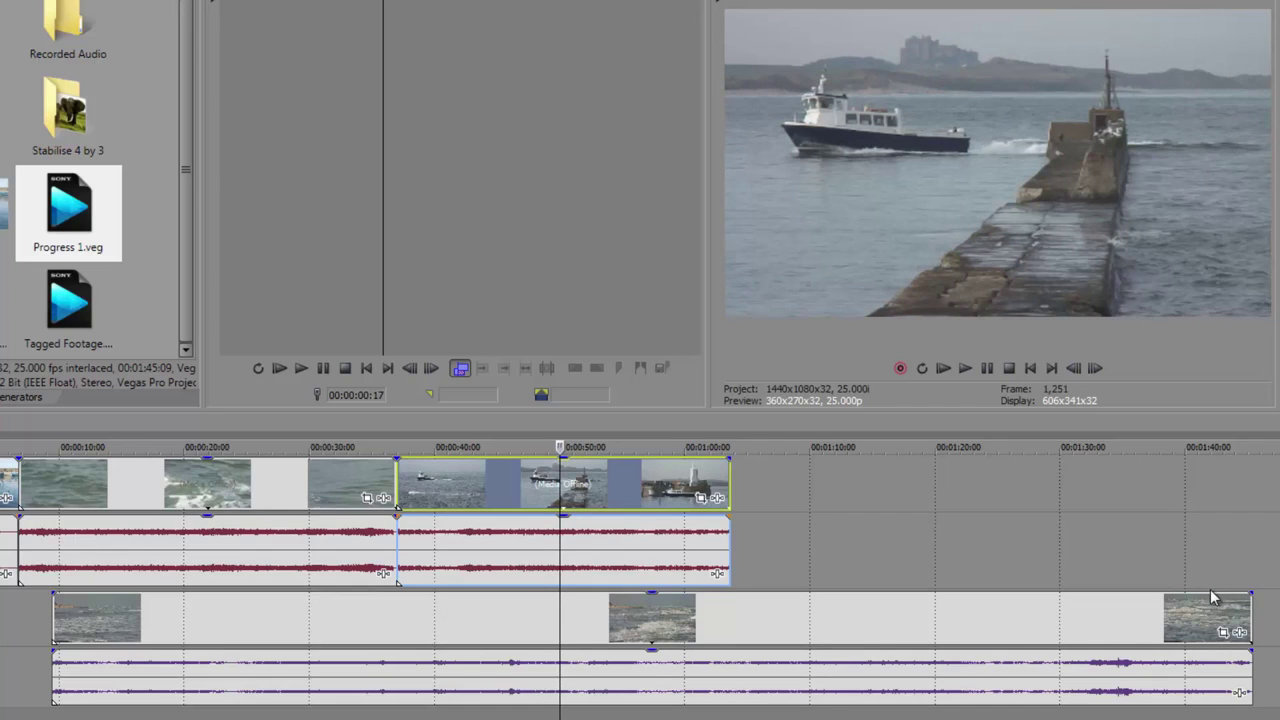
key("Left")
key("Left")
key("Left")
key("Left")
key("Left")
key("Left")
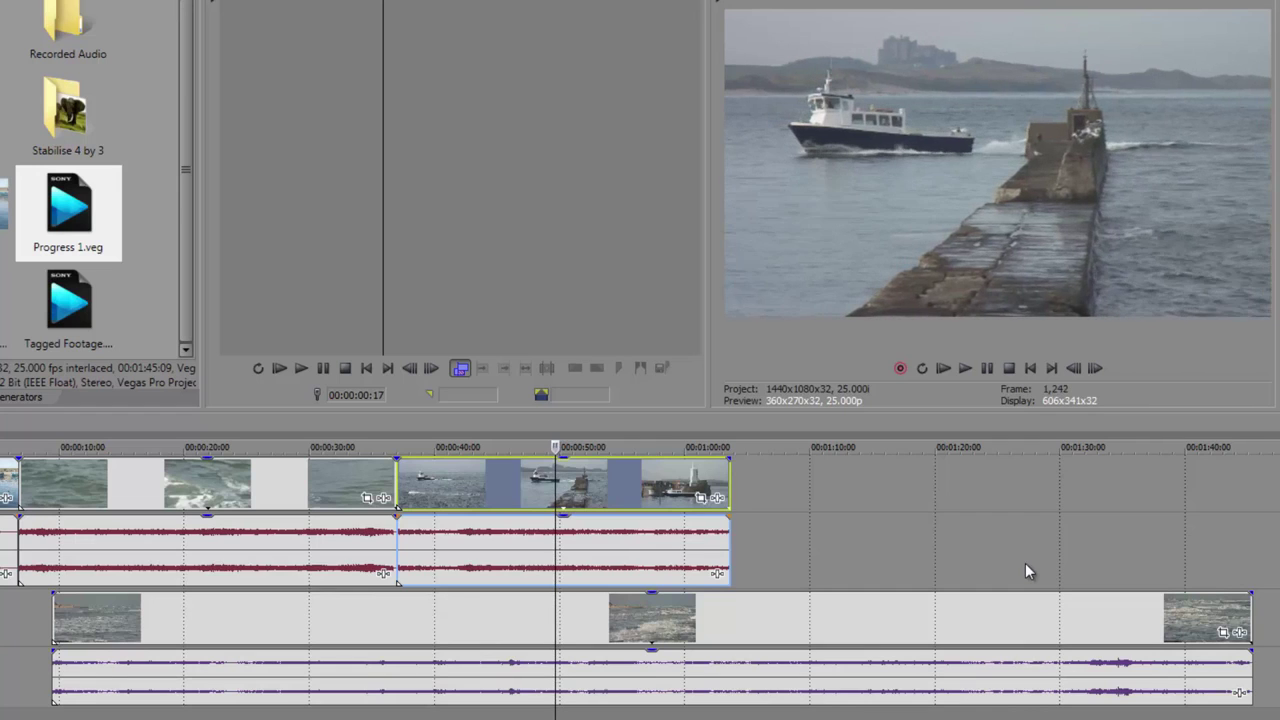
key("Right")
key("Right")
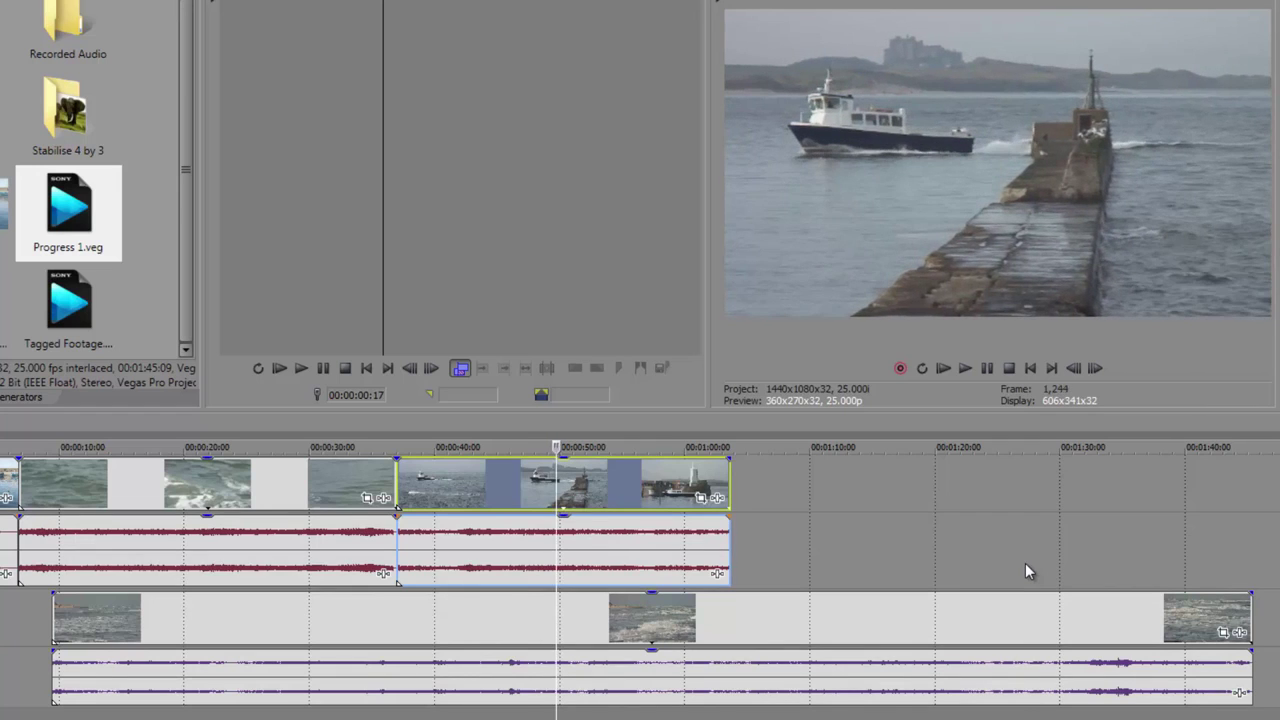
key("Left")
key("Left")
key("Left")
key("Left")
key("Left")
key("Left")
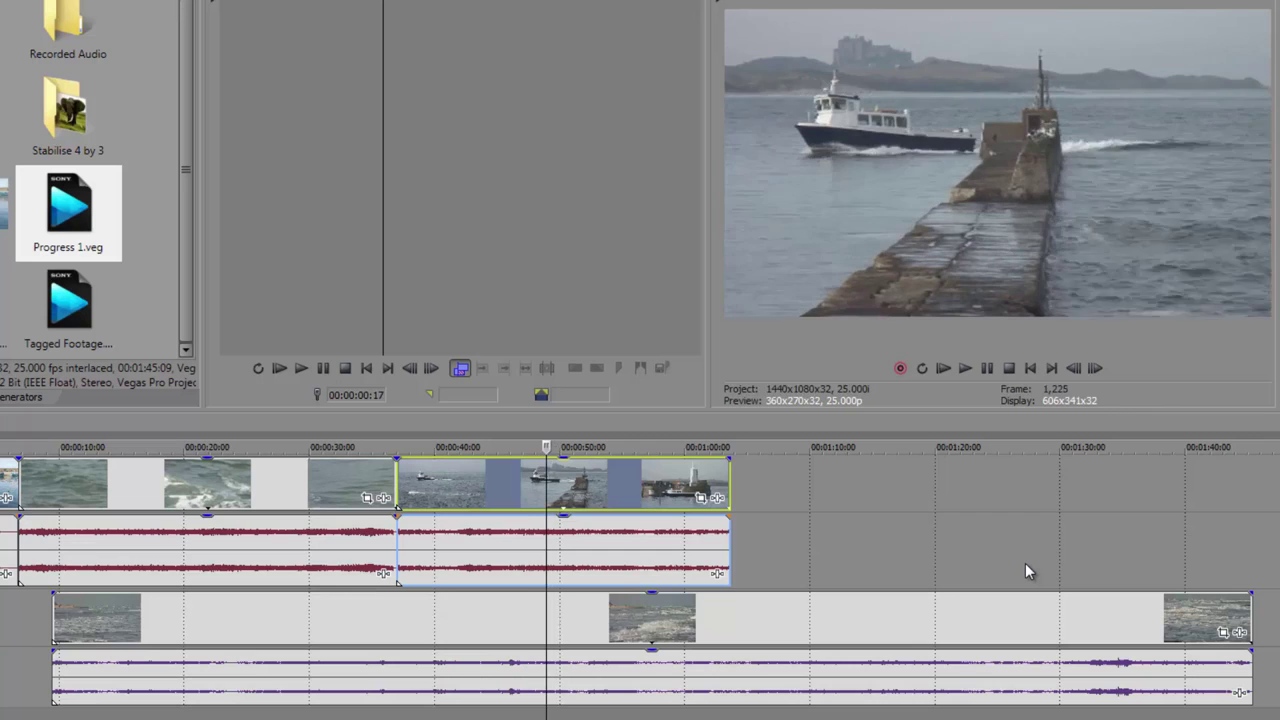
key("Right")
key("Right")
key("Right")
key("Right")
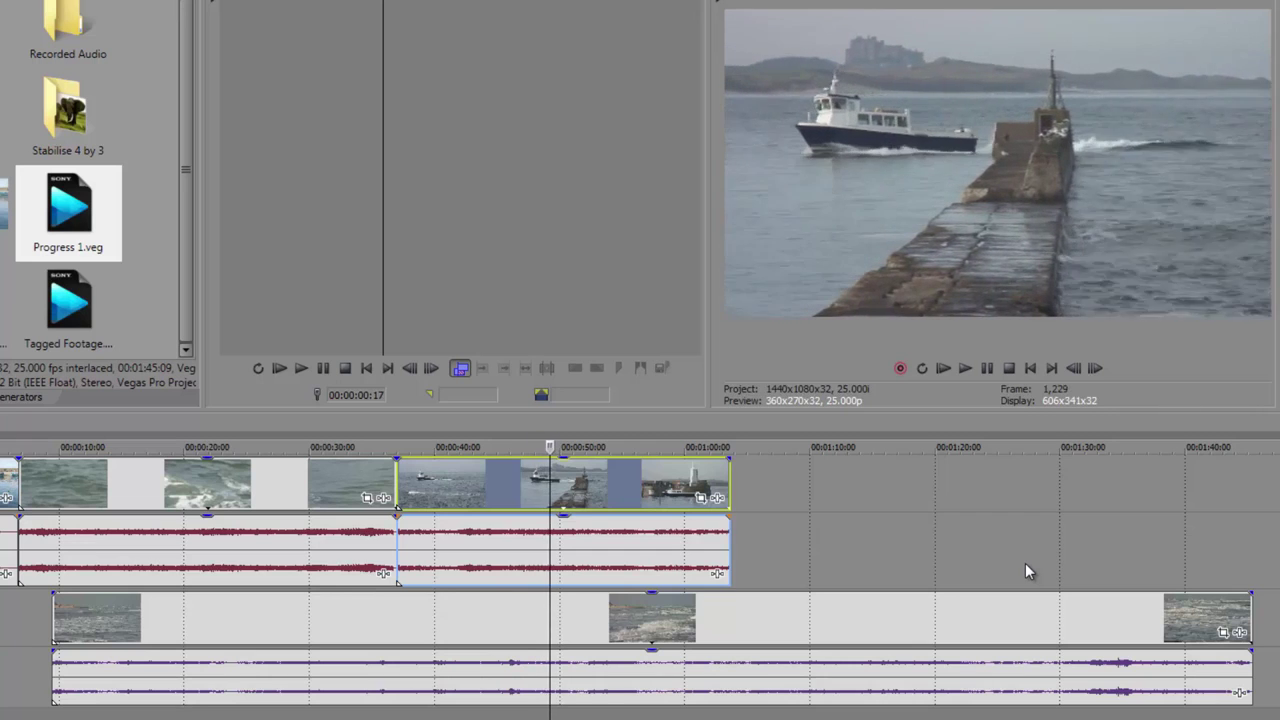
Step: Shuttle the footage with J/K/L: play, reverse, slow creep forward, faster forward, then rewind
key("Return")
key("Return")
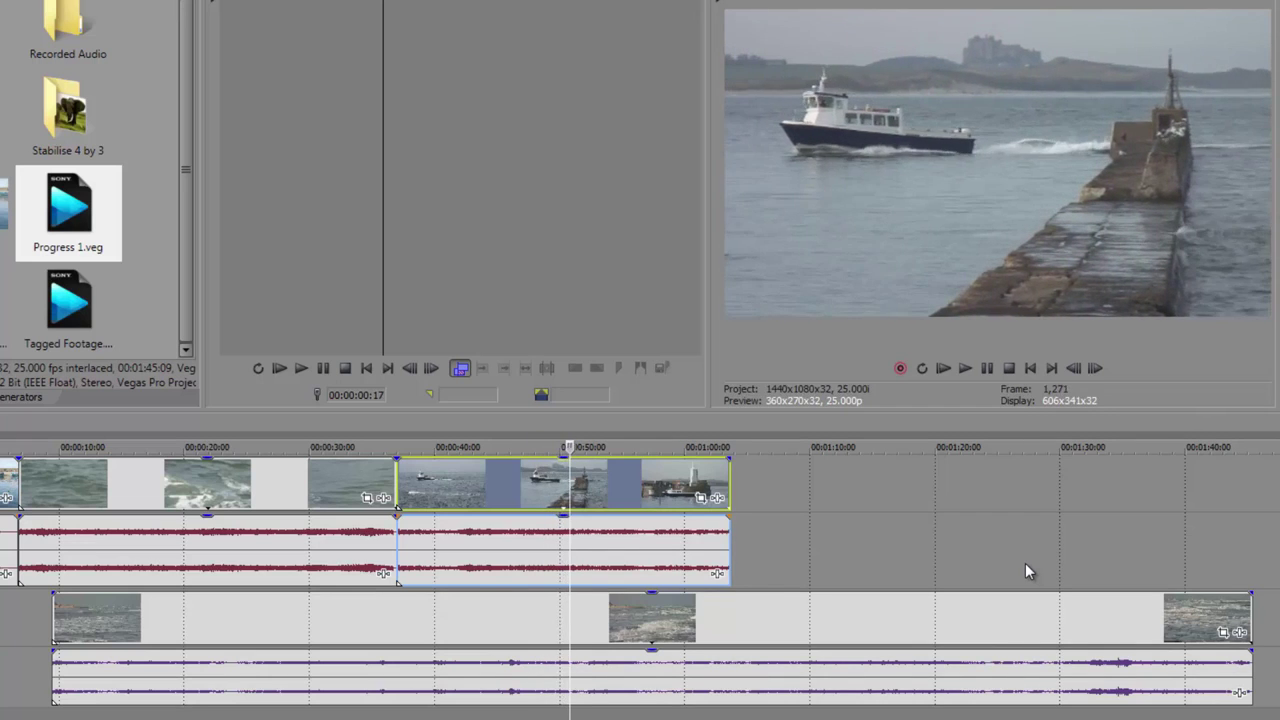
key("j")
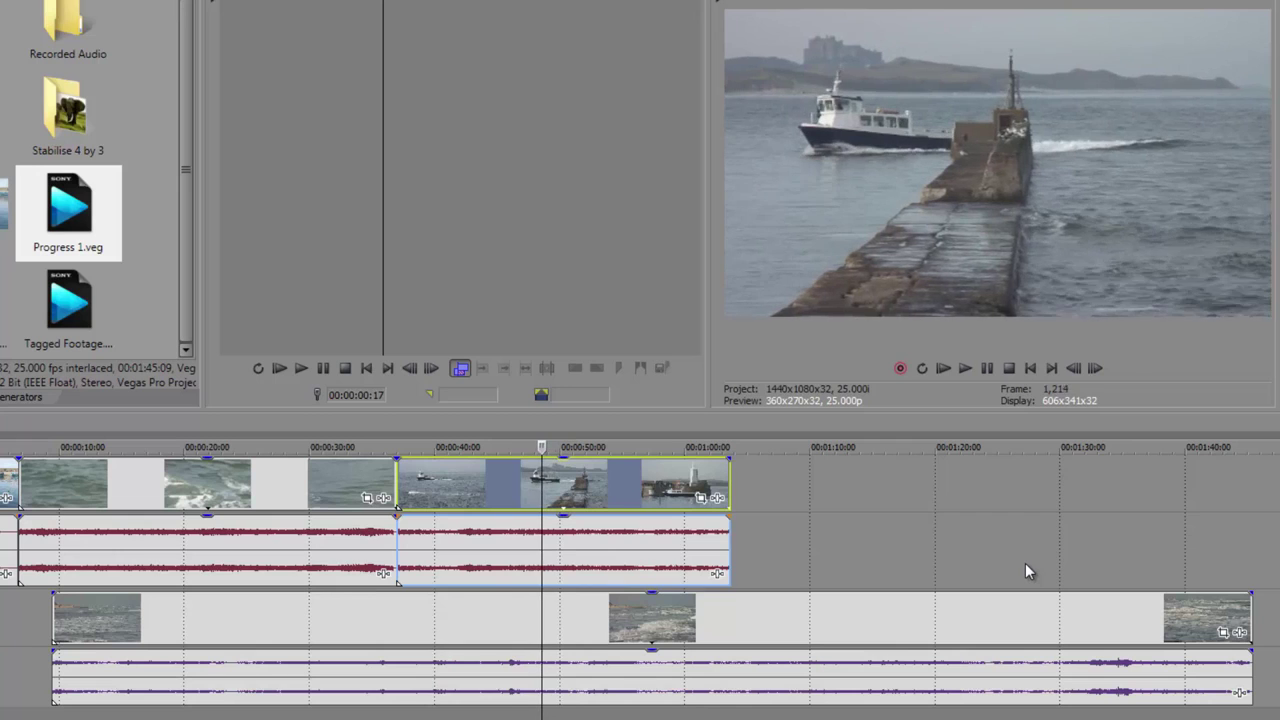
key("k+l")
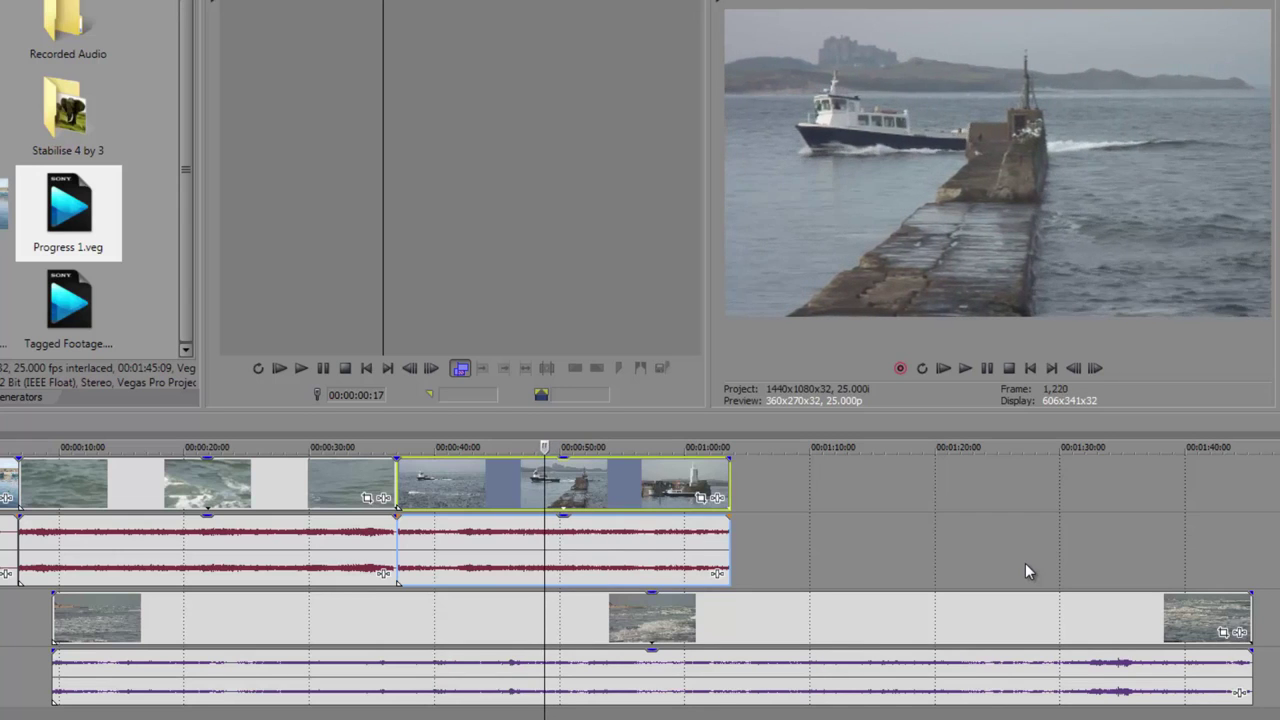
key("l")
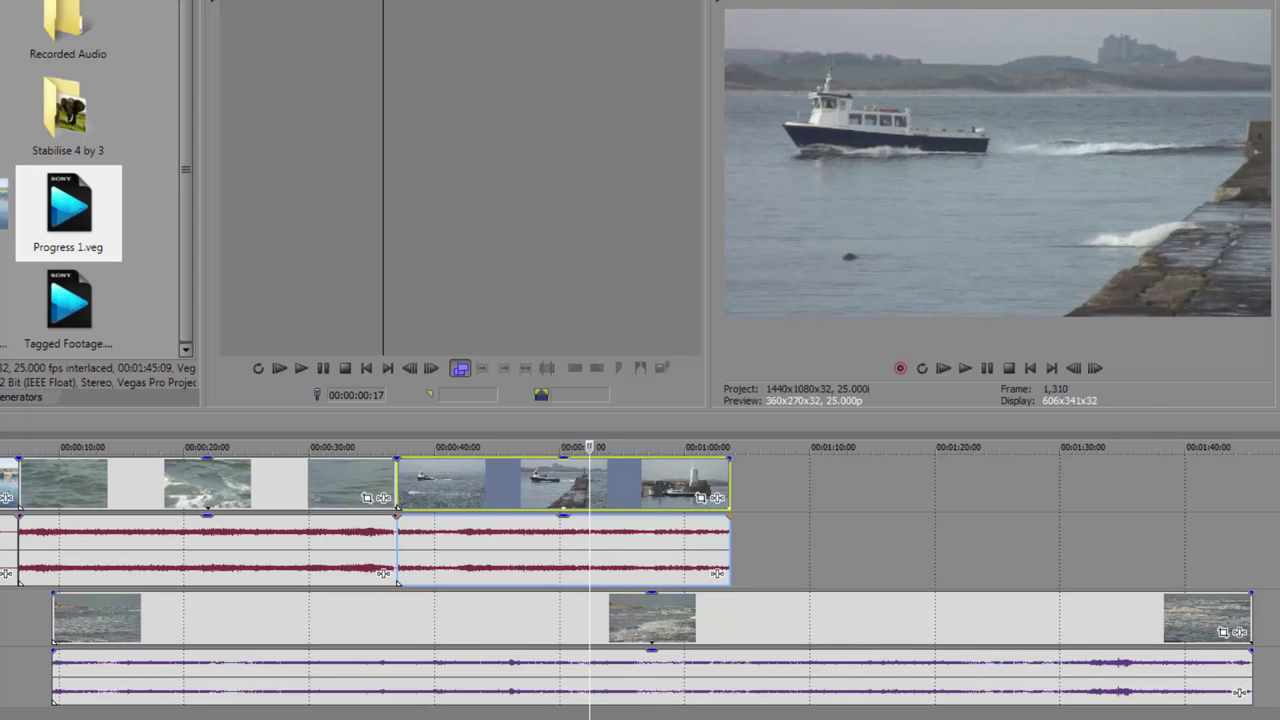
key("j")
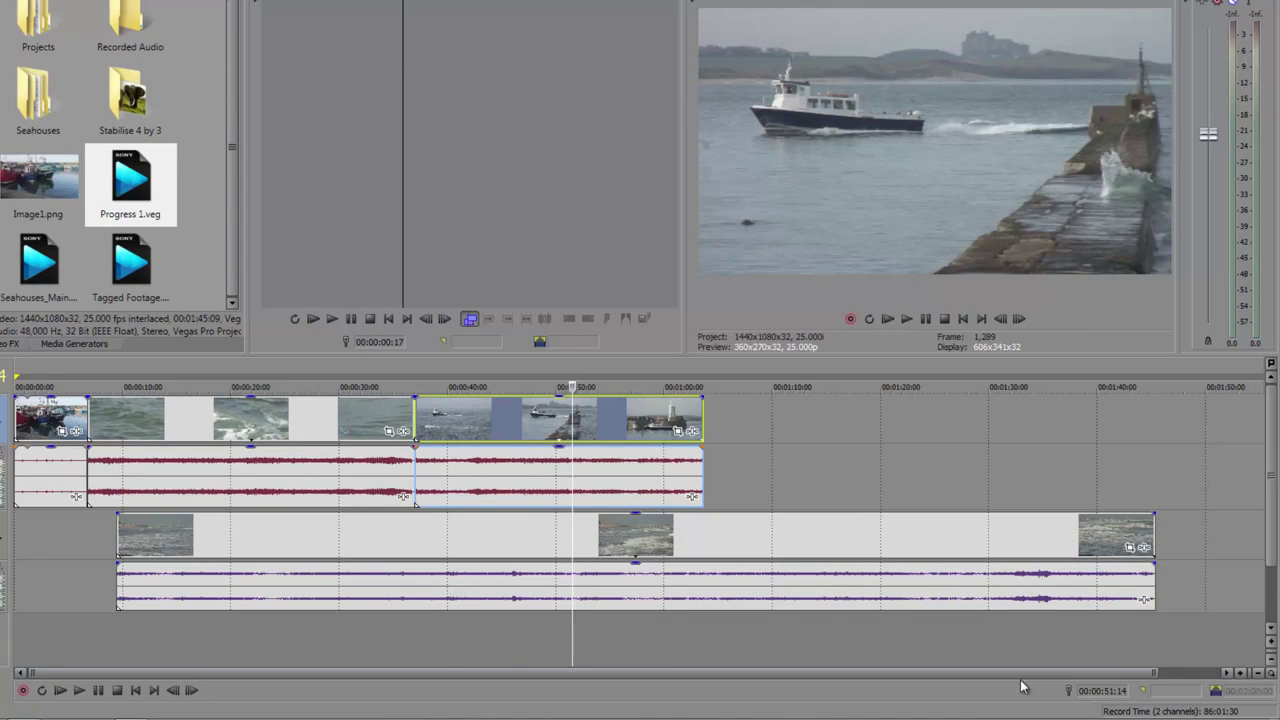
Step: Position the playhead at the region start, trying then clearing a dragged time selection
key("Left")
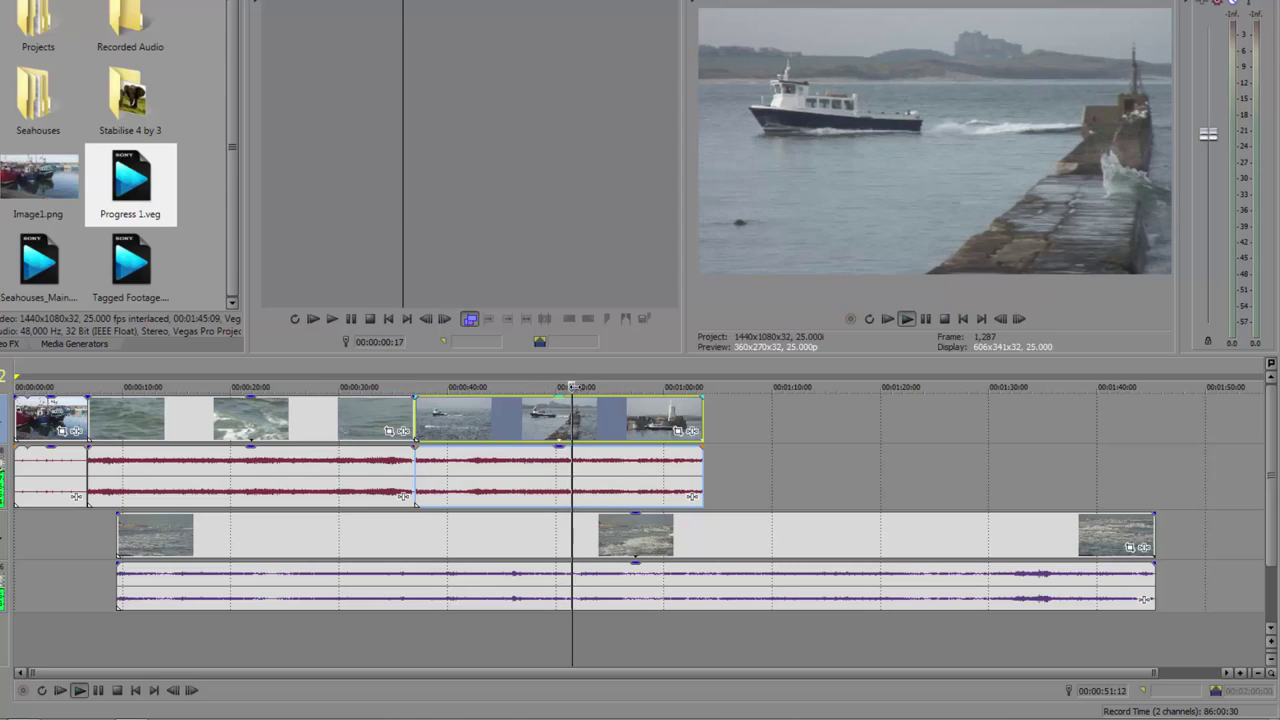
left_click(524, 422)
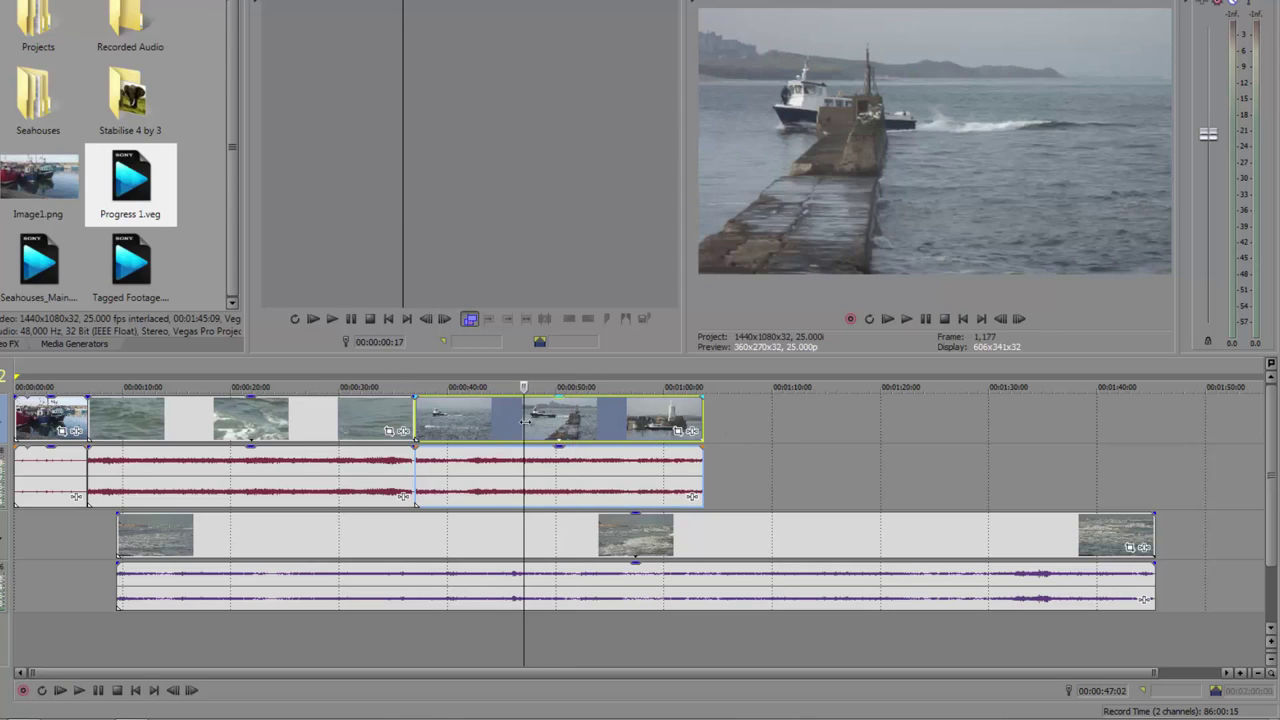
left_click(494, 426)
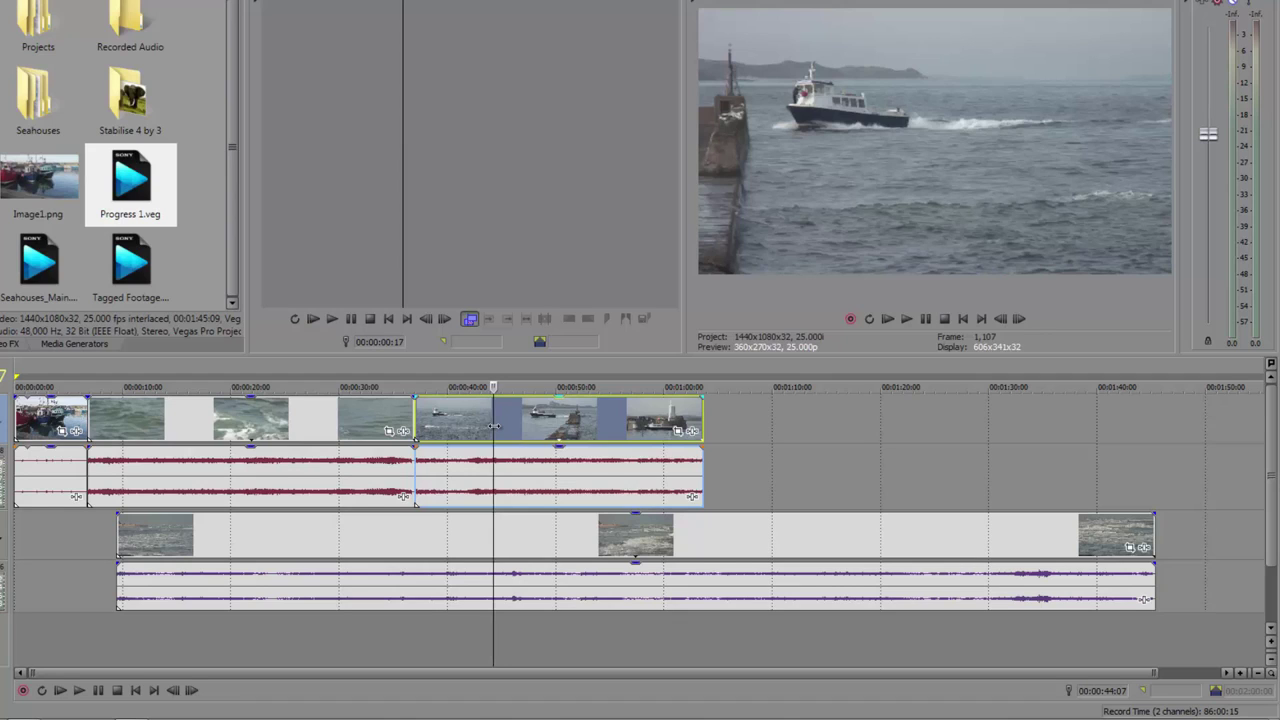
mouse_move(738, 425)
left_mouse_down()
mouse_move(517, 437)
mouse_move(537, 437)
left_mouse_up()
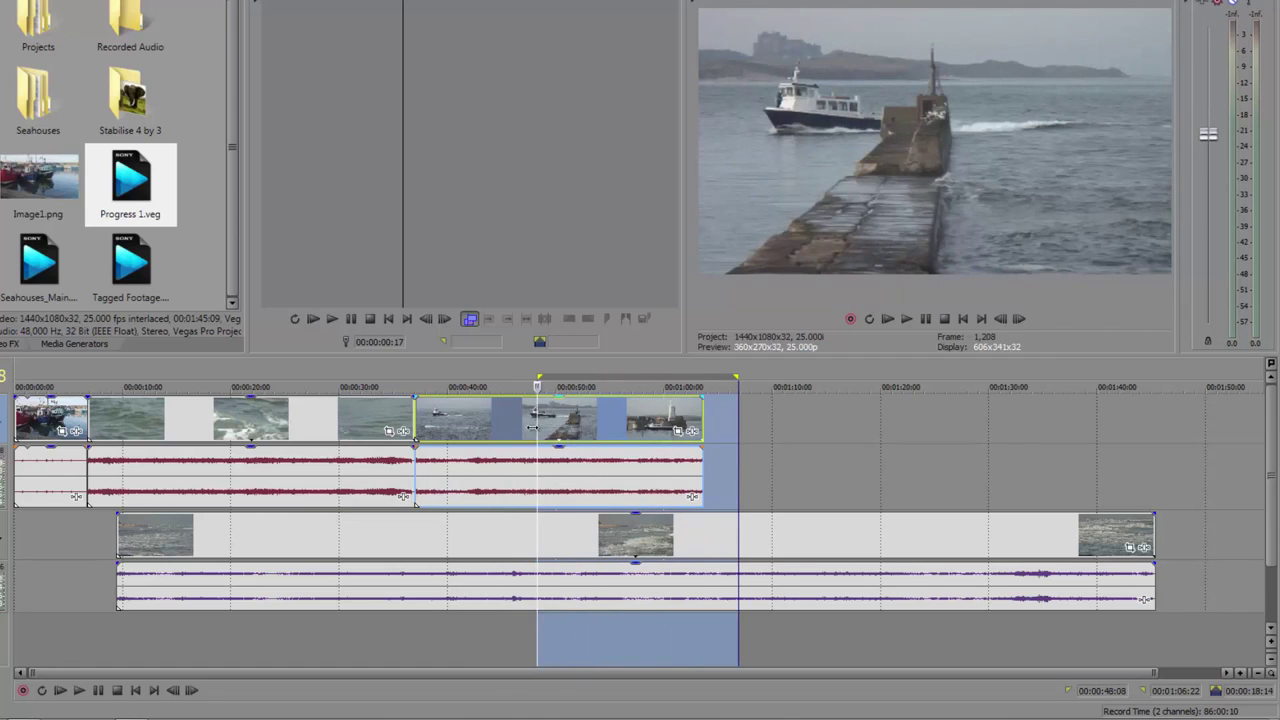
mouse_move(527, 413)
left_mouse_down()
mouse_move(194, 430)
mouse_move(481, 438)
left_mouse_up()
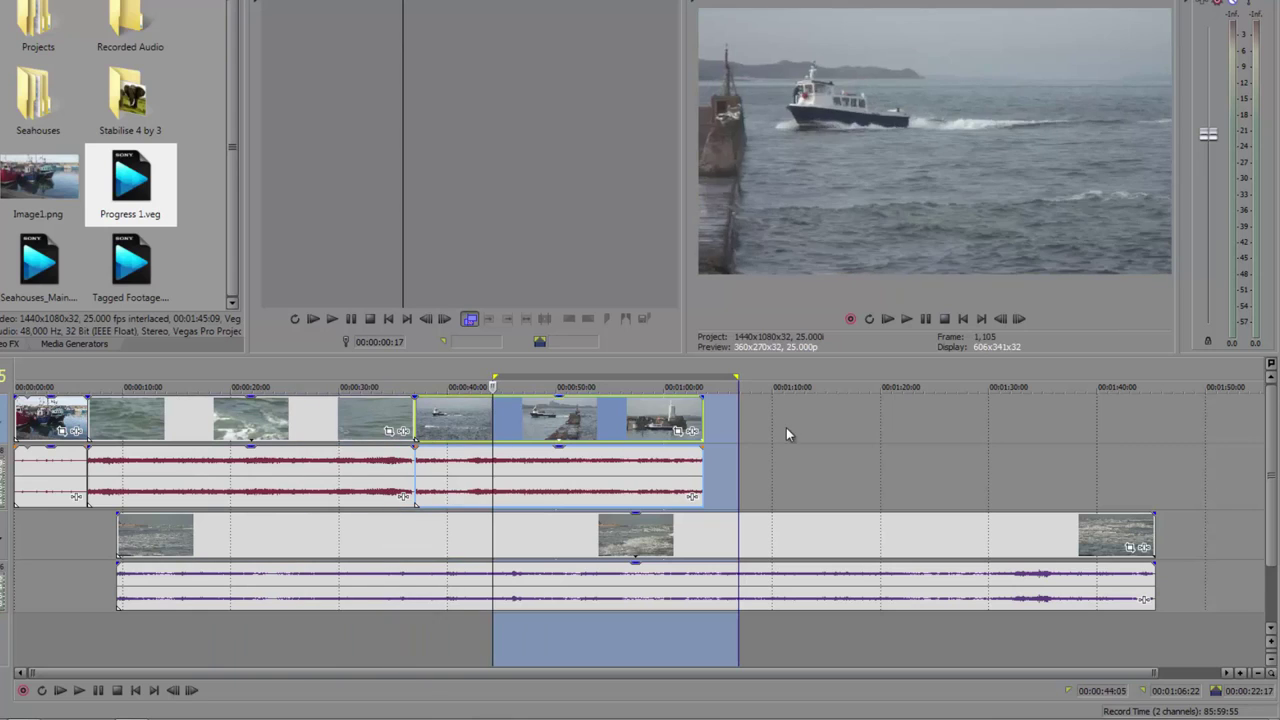
left_click(787, 427)
left_click(304, 432)
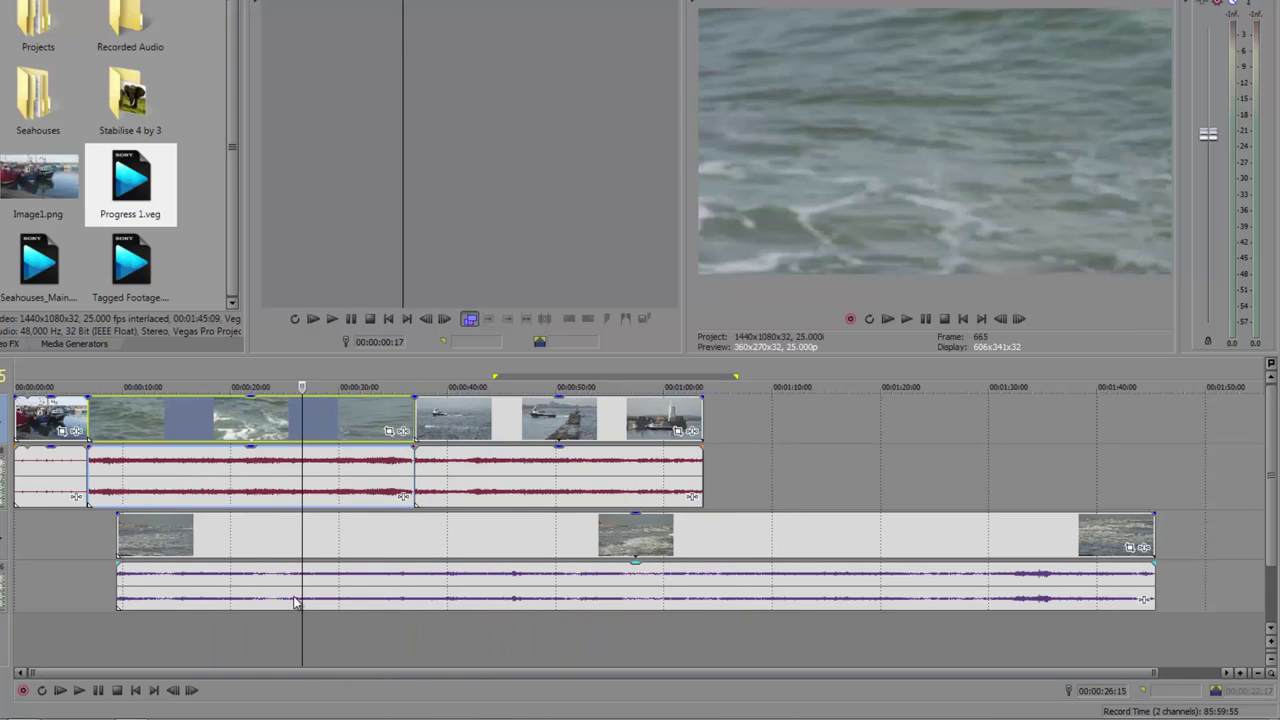
Step: Set the loop region from 00:00:26:15 to about 1:14 and select it across all tracks
key("i")
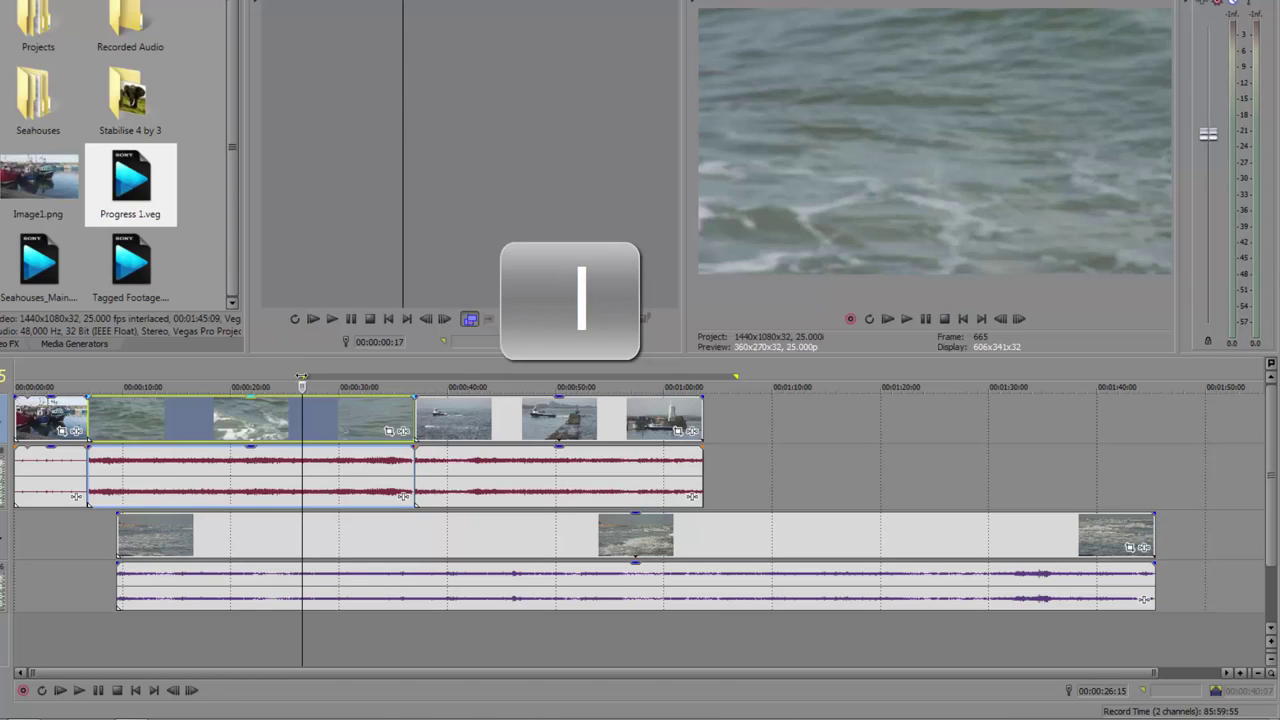
mouse_move(305, 379)
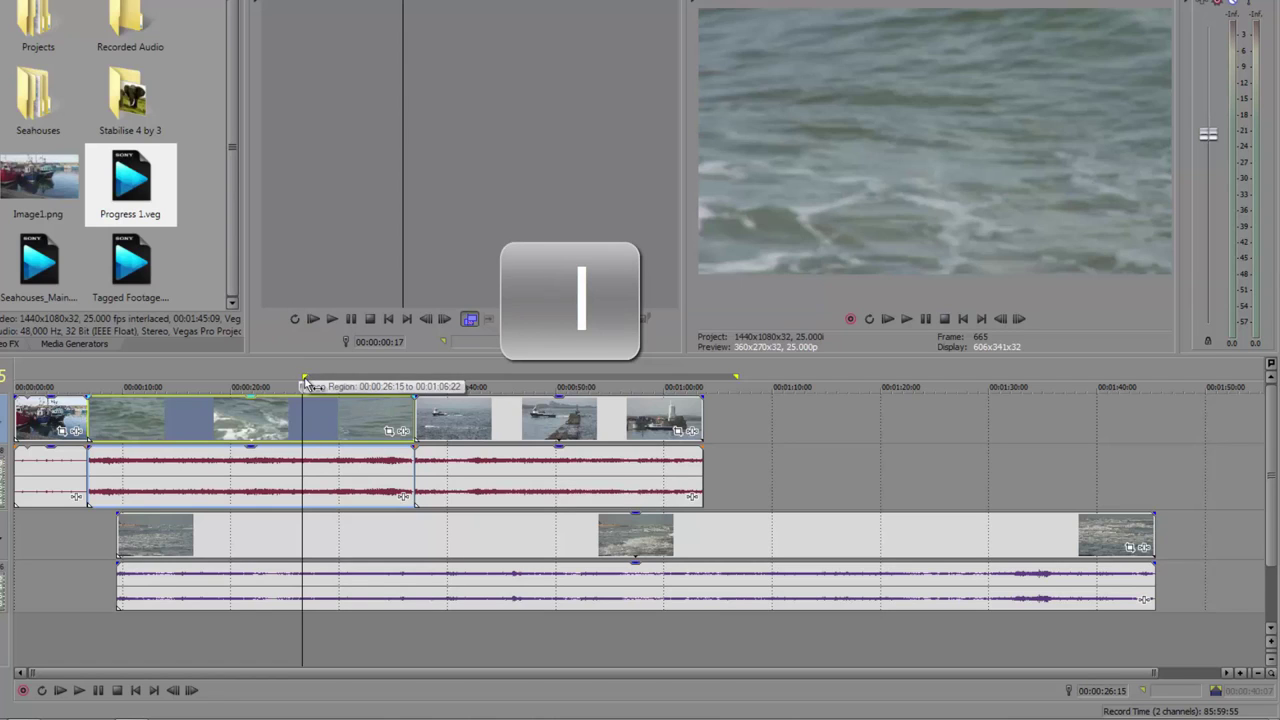
left_click(824, 438)
key("o")
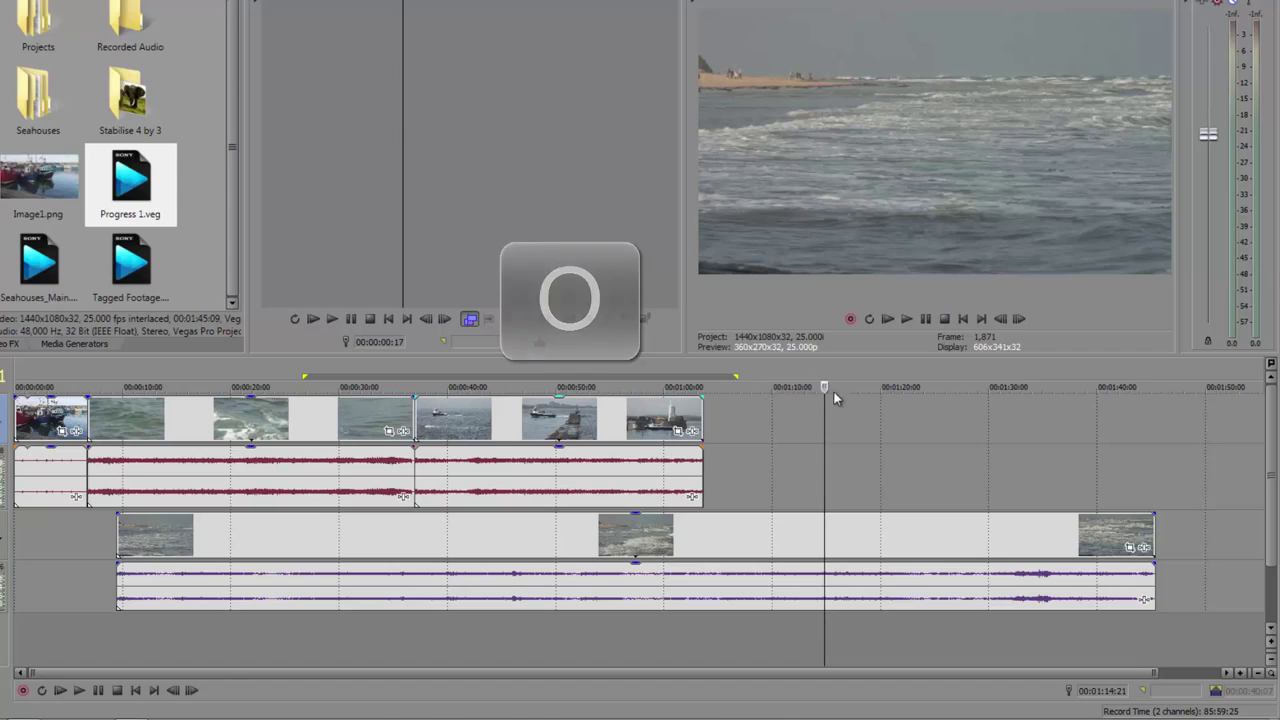
key("o")
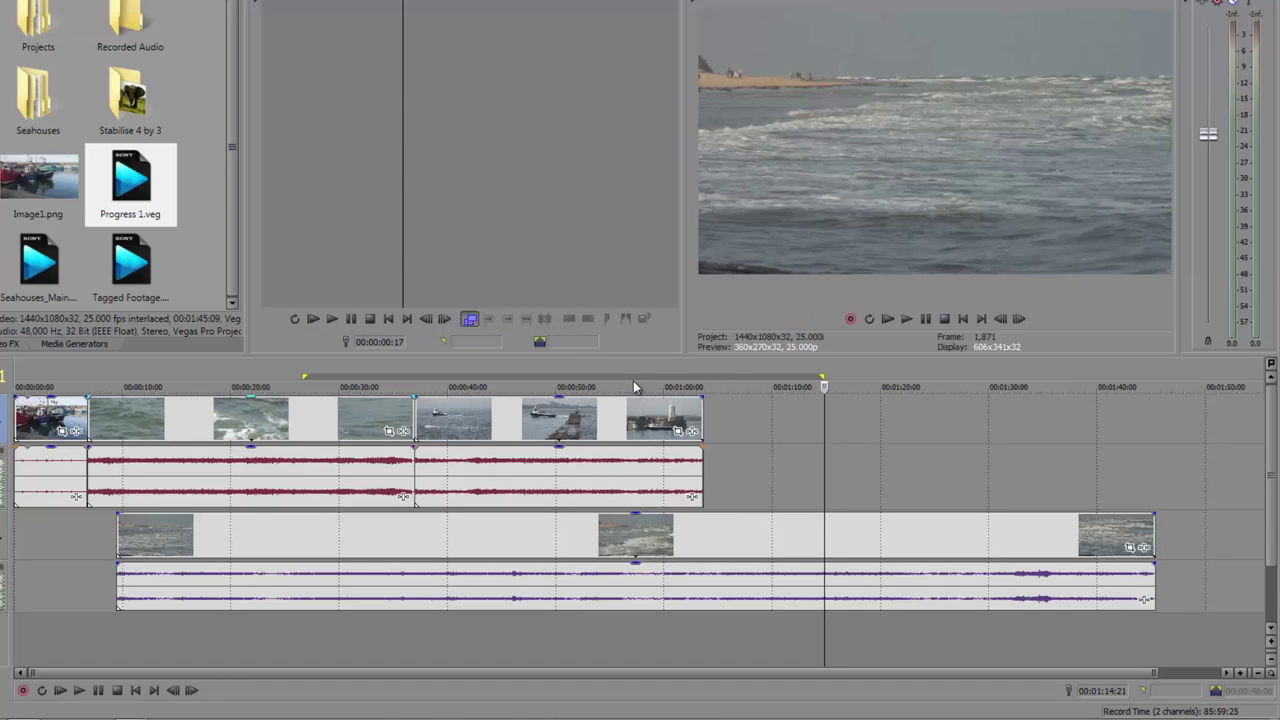
key("shift+q")
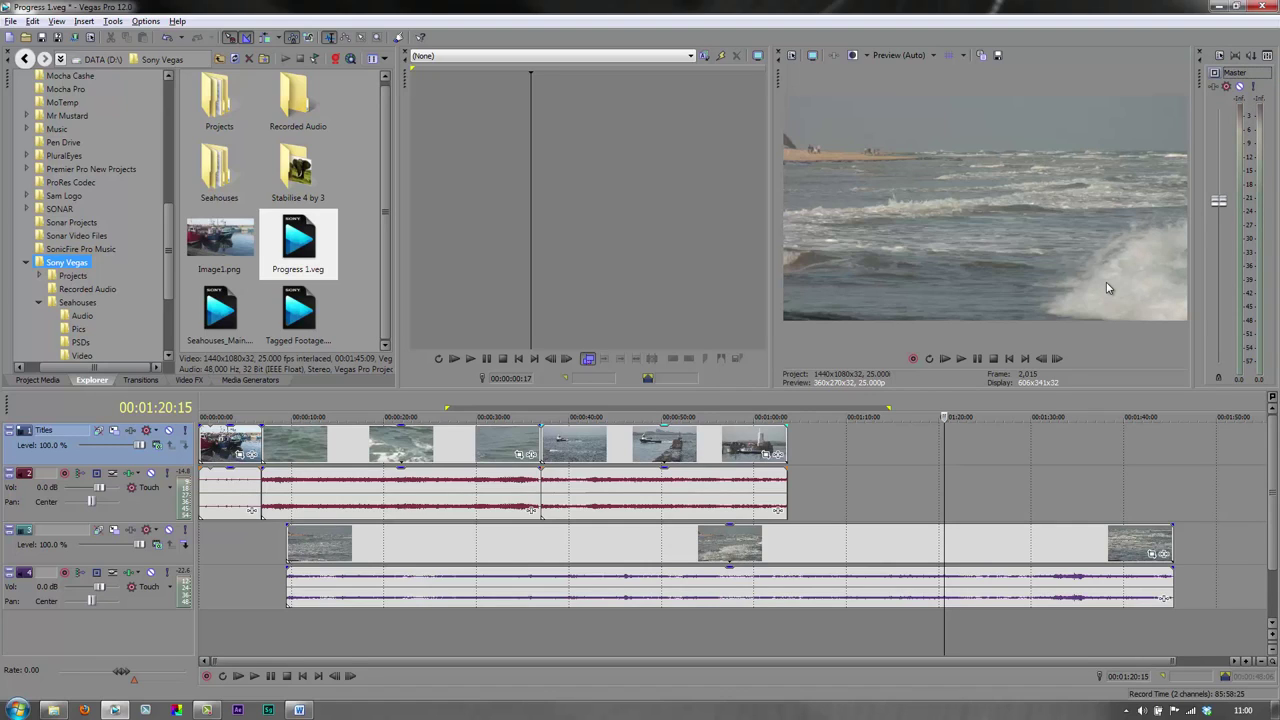
Step: Cycle the docked windows with F6 through Project Media, Media Generators, Explorer and Video FX
key("F6")
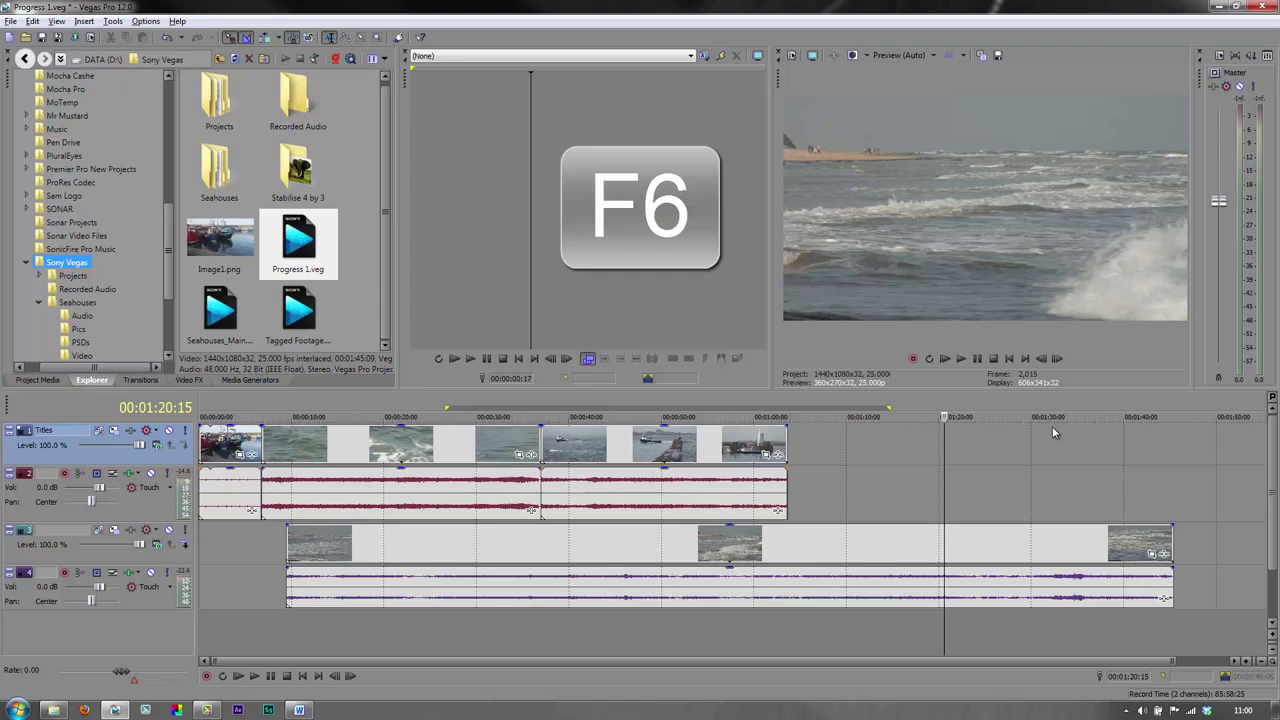
key("F6")
key("F6")
key("F6")
key("F6")
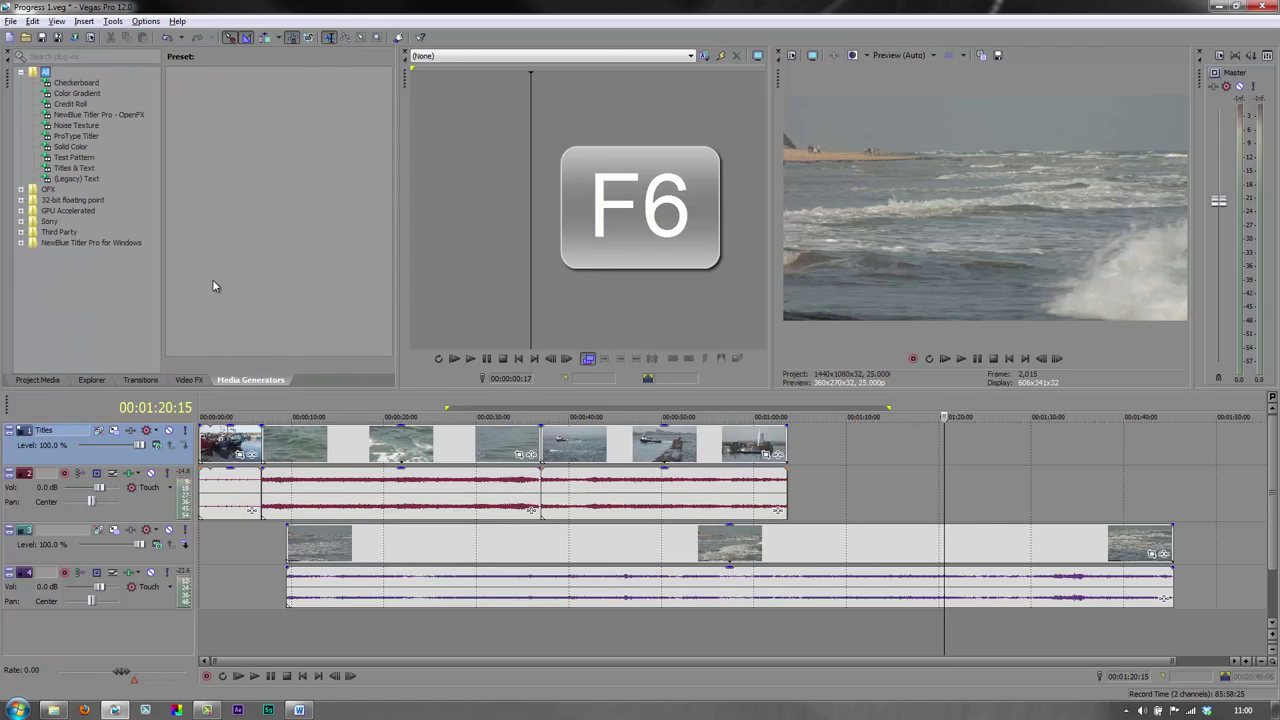
key("F6")
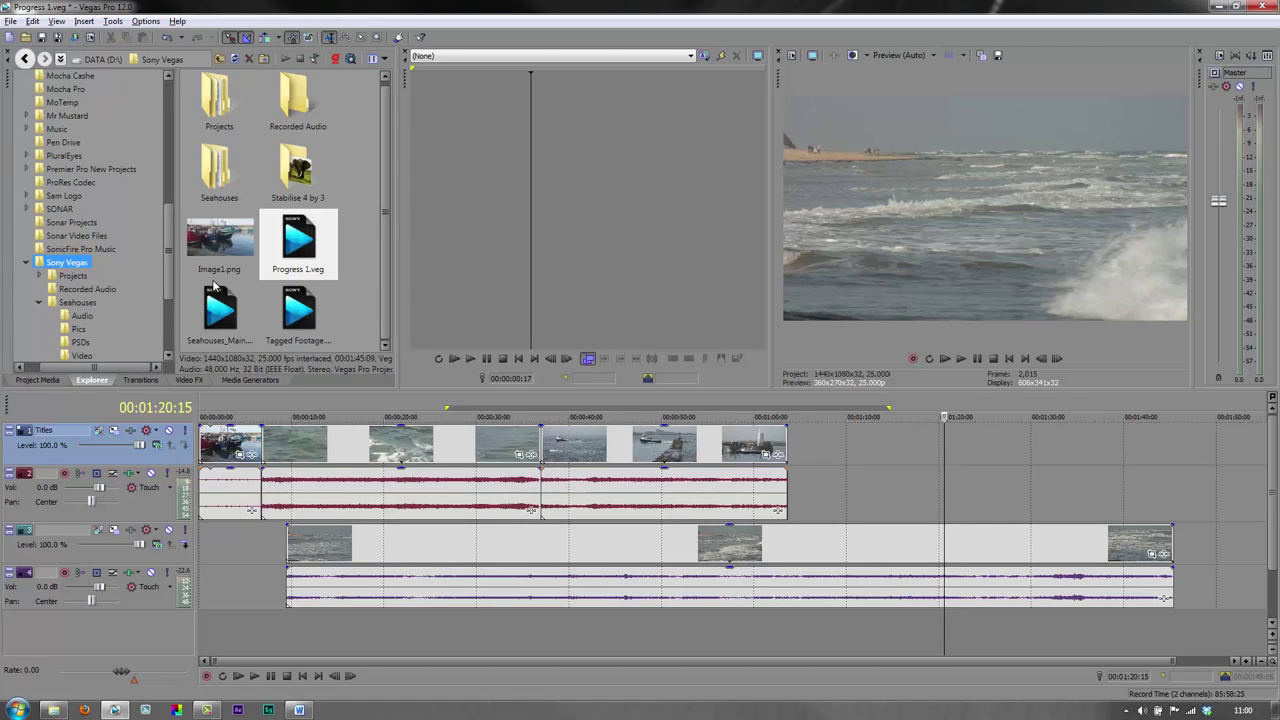
key("F6")
key("F6")
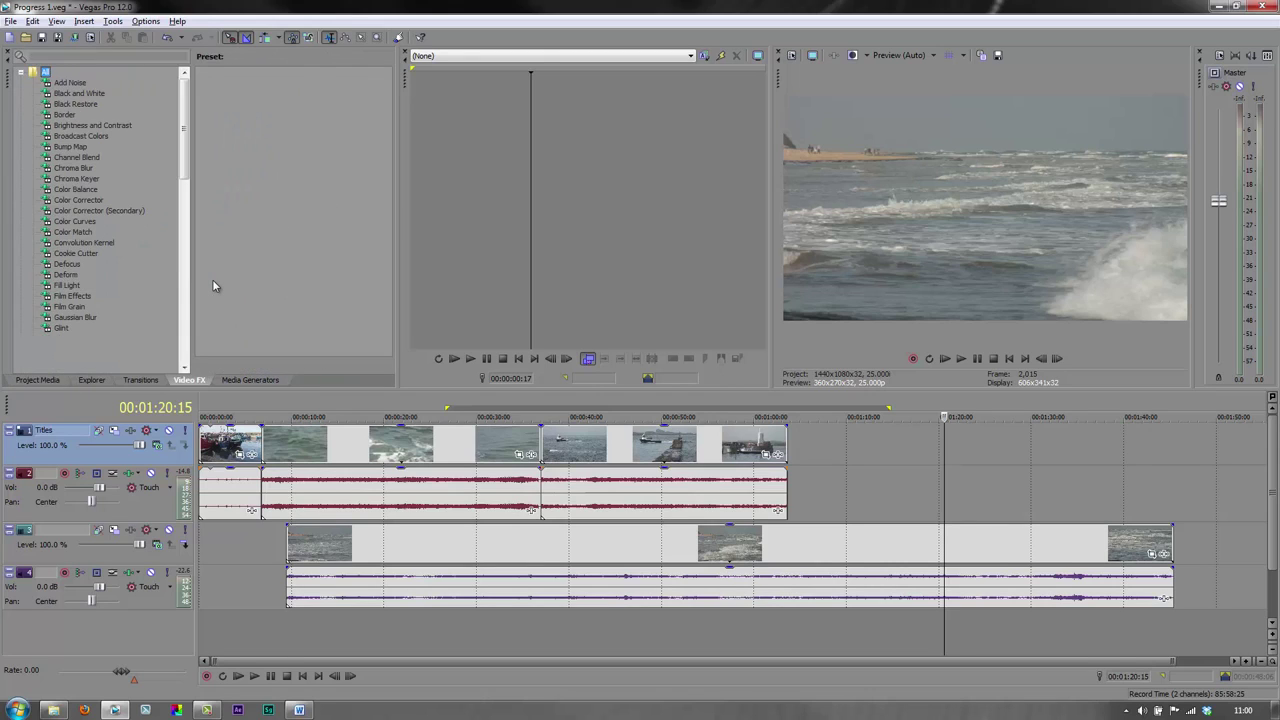
key("F6")
key("F6")
key("F6")
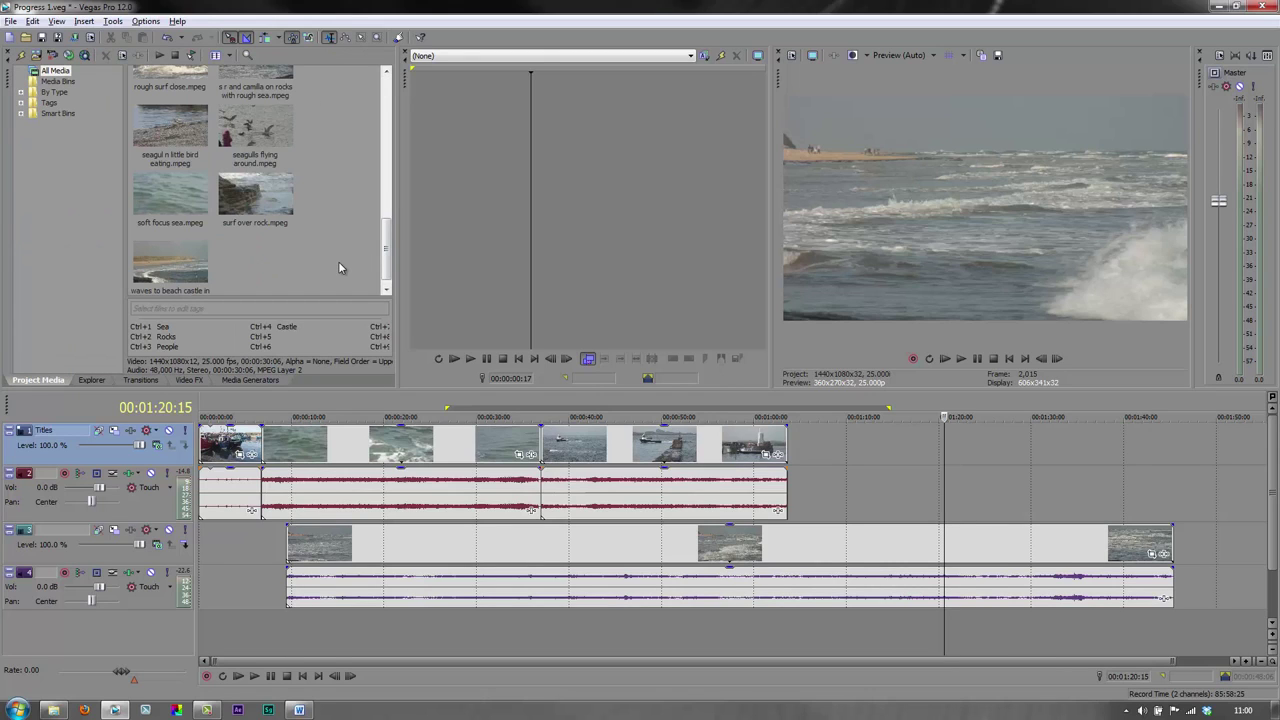